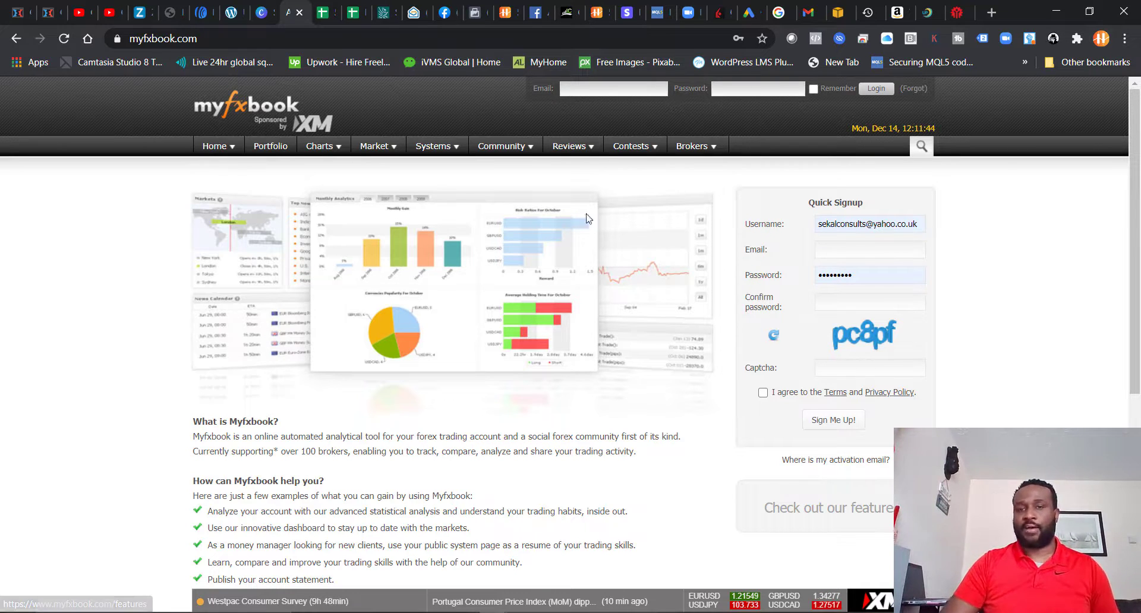
Step: Log in to the site with the saved account e-mail and password
click(600, 87)
click(611, 114)
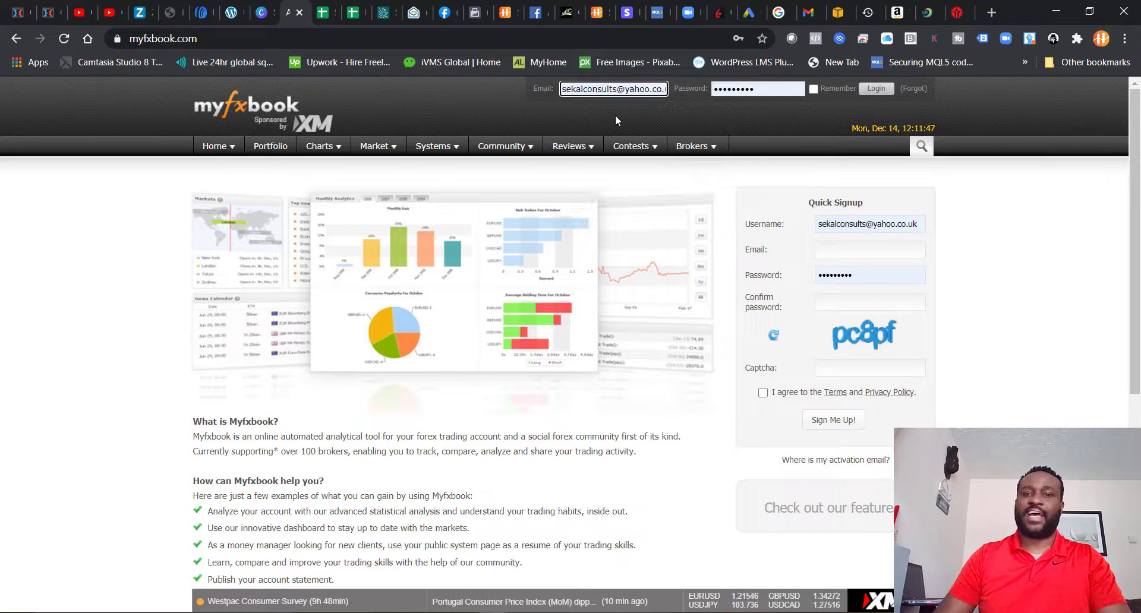
click(685, 112)
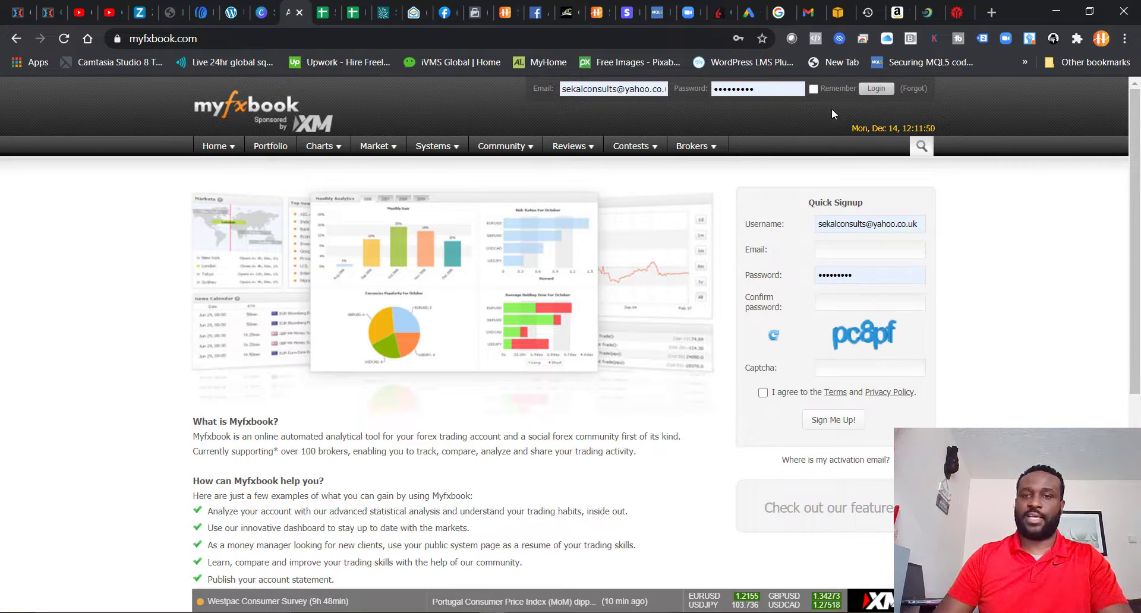
click(876, 92)
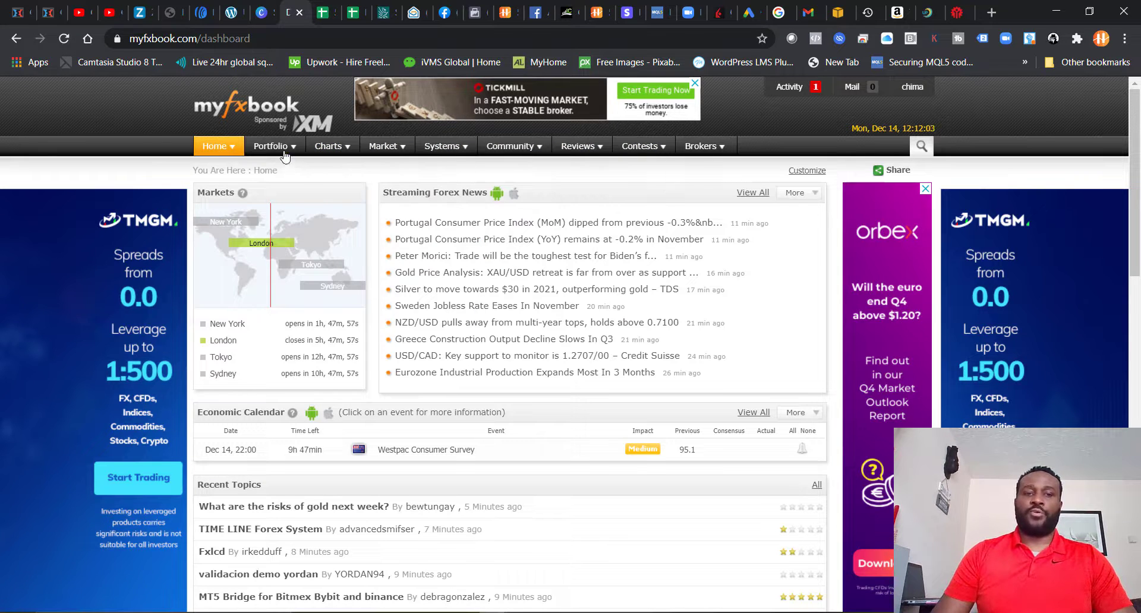
Step: Start adding a new trading account from the portfolio and choose MetaTrader4 (Auto Update) as its platform
mouse_move(284, 153)
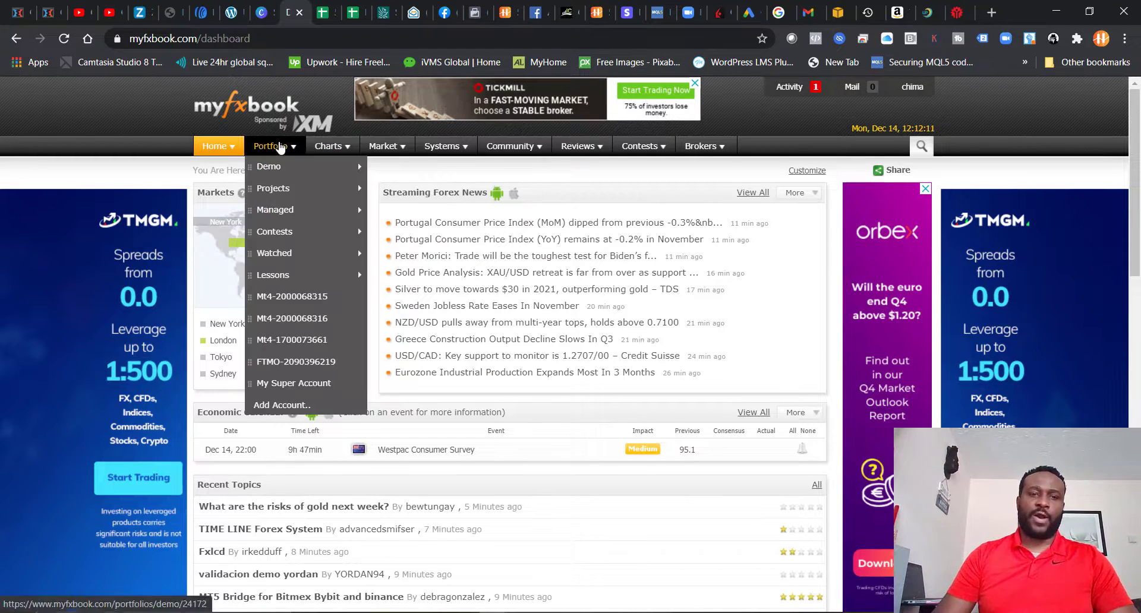
mouse_move(275, 212)
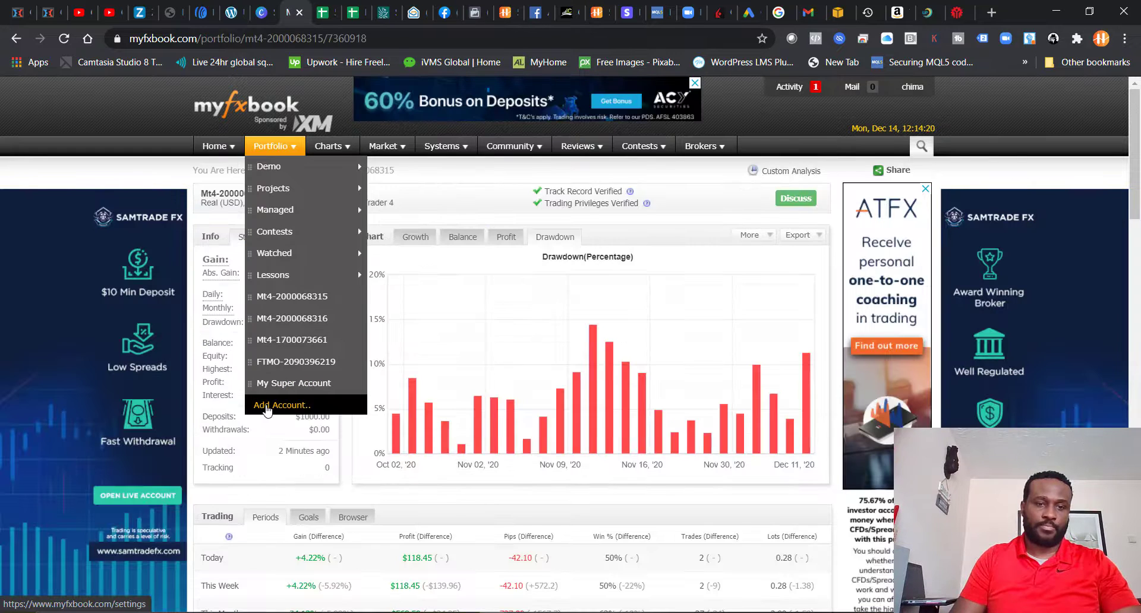
click(267, 407)
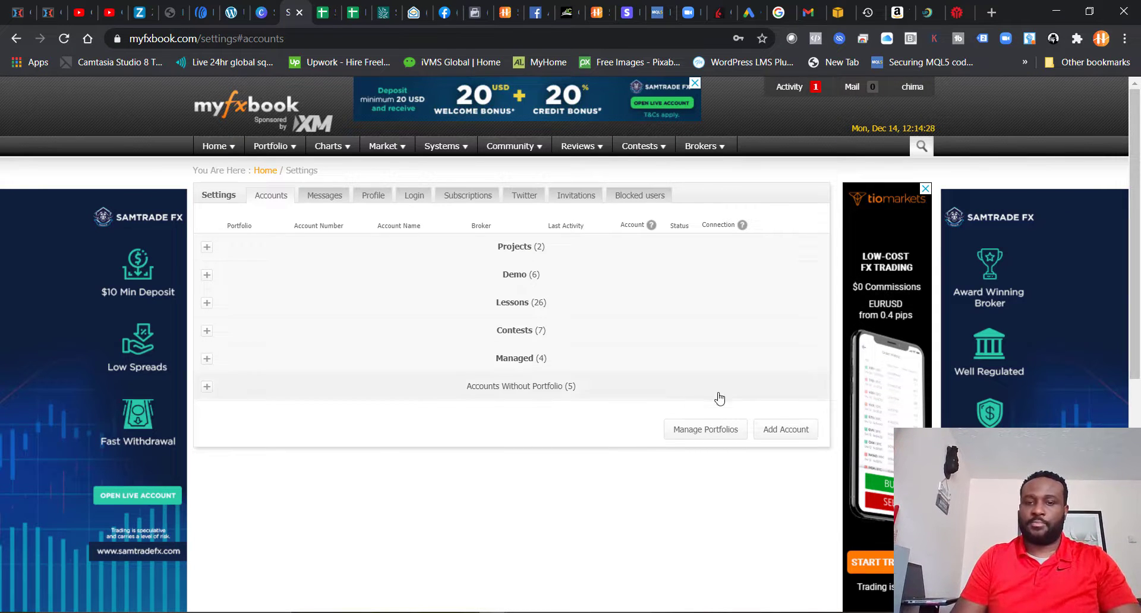
click(790, 437)
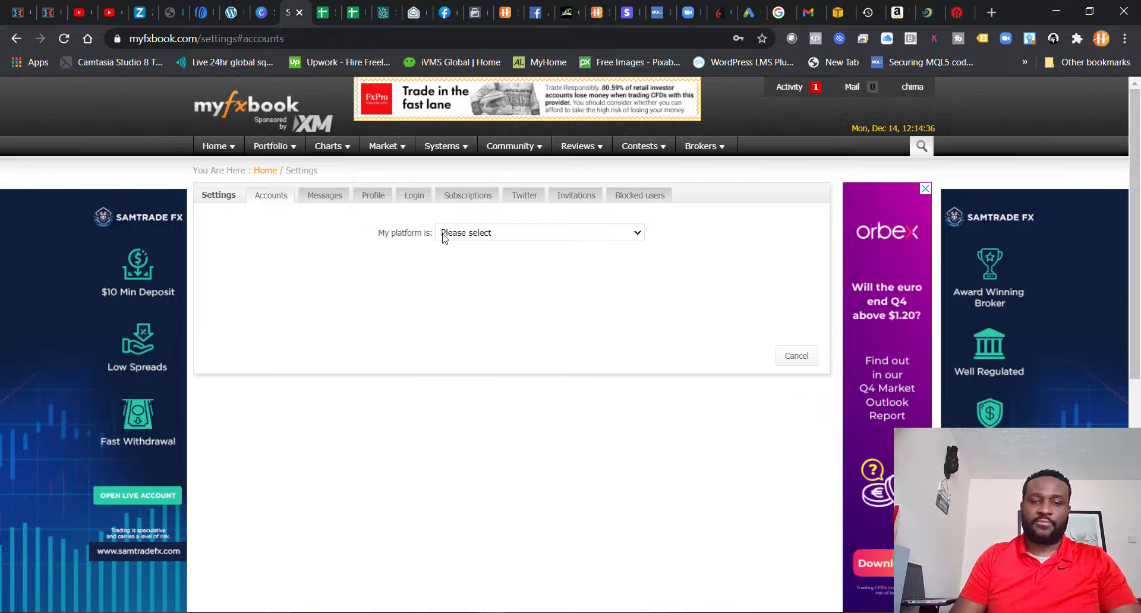
click(635, 236)
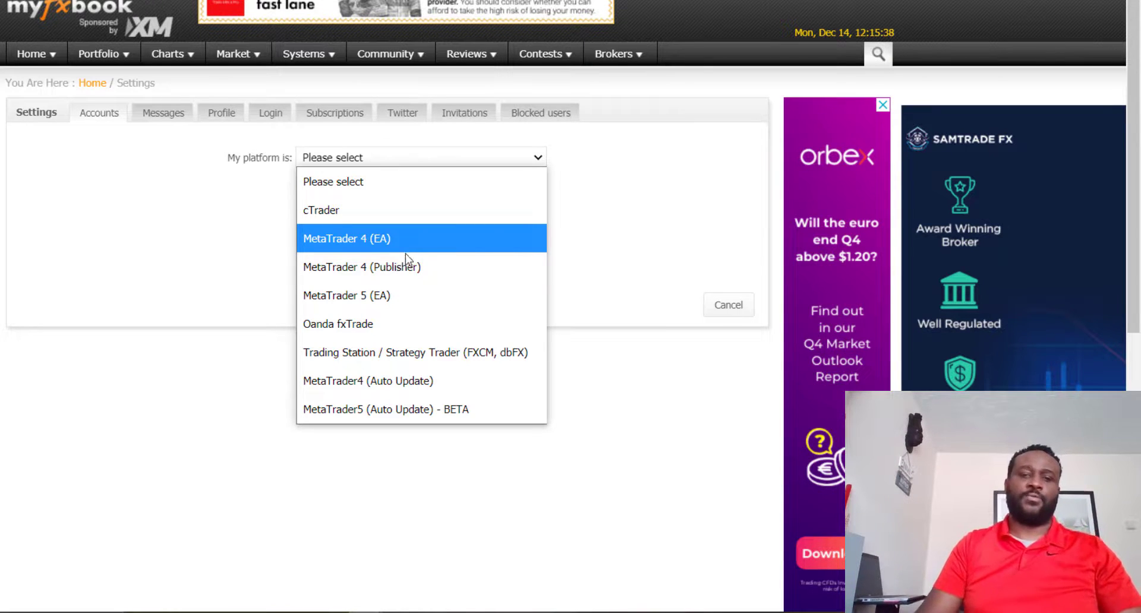
click(464, 389)
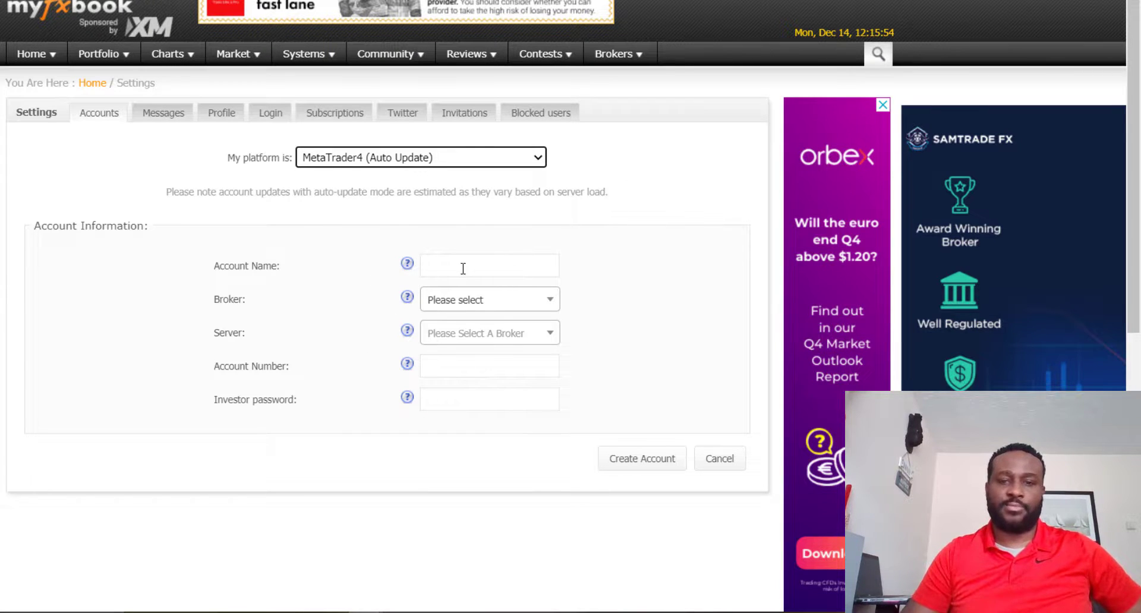
Step: Name the account Test Account and select IC Markets as its broker
click(482, 266)
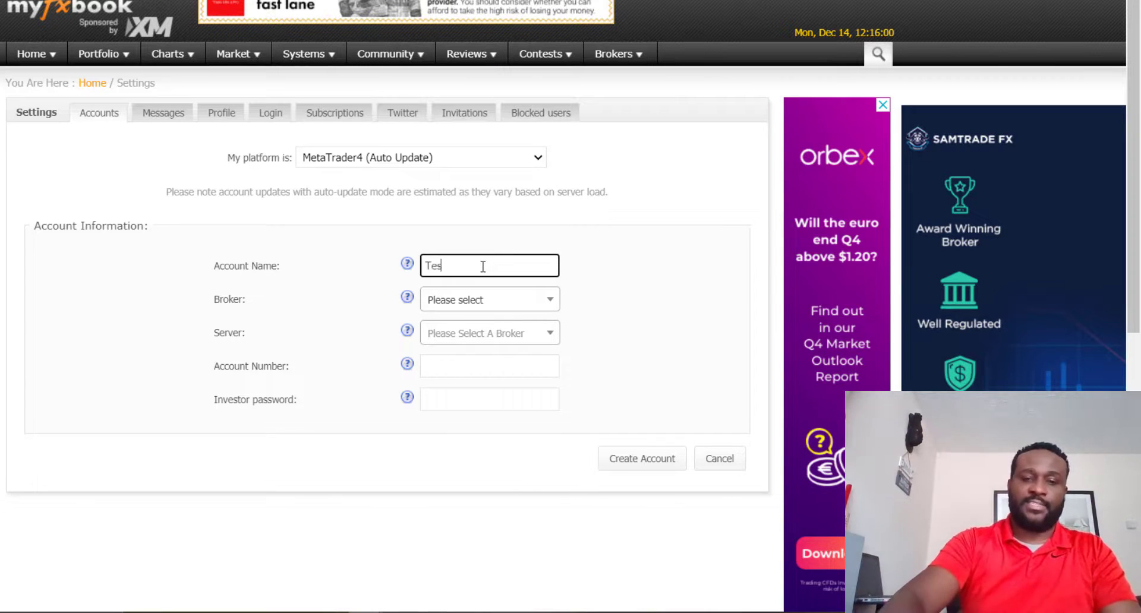
text(Test Account)
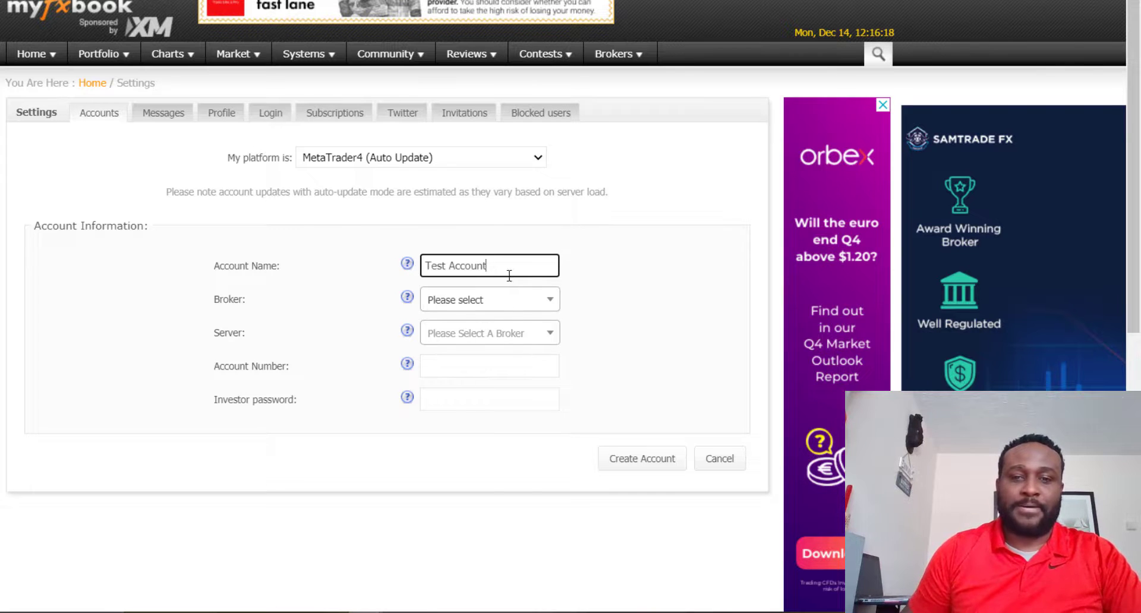
click(552, 305)
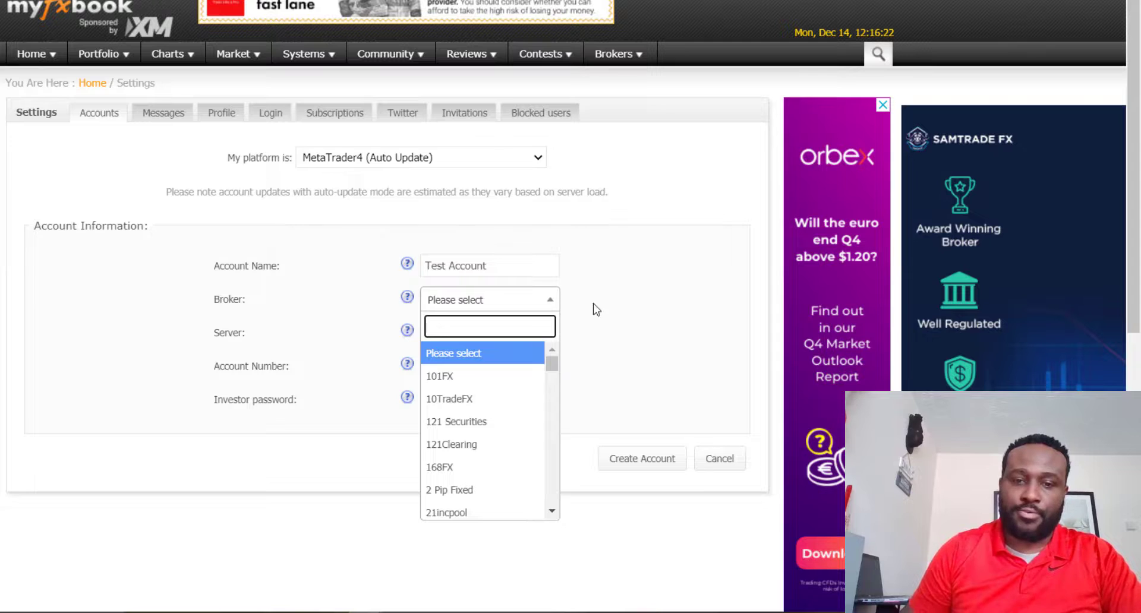
text(ic)
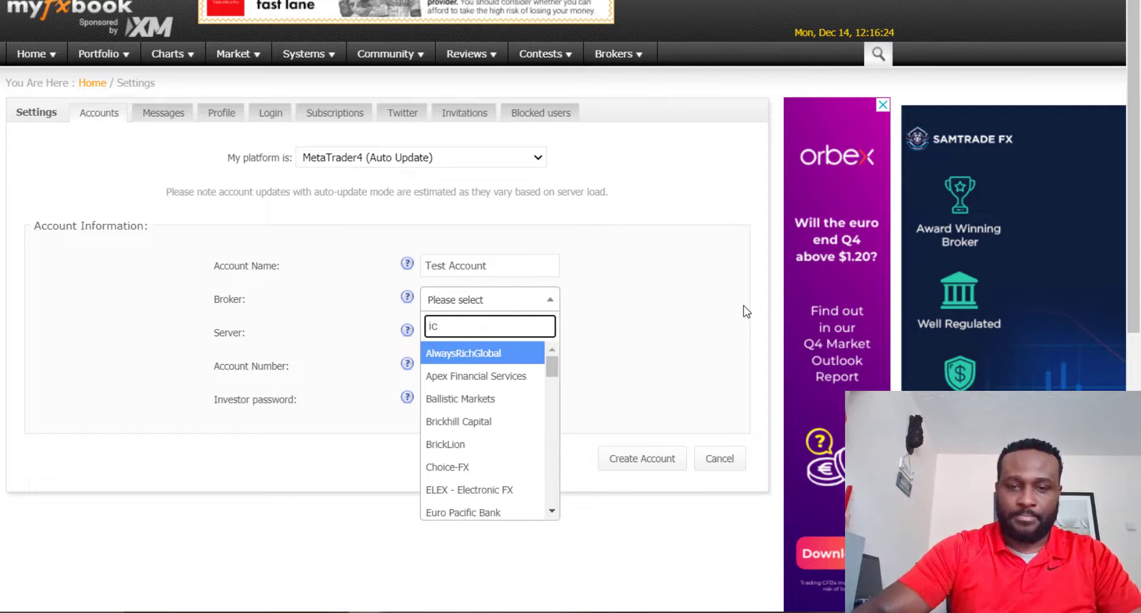
text( mark)
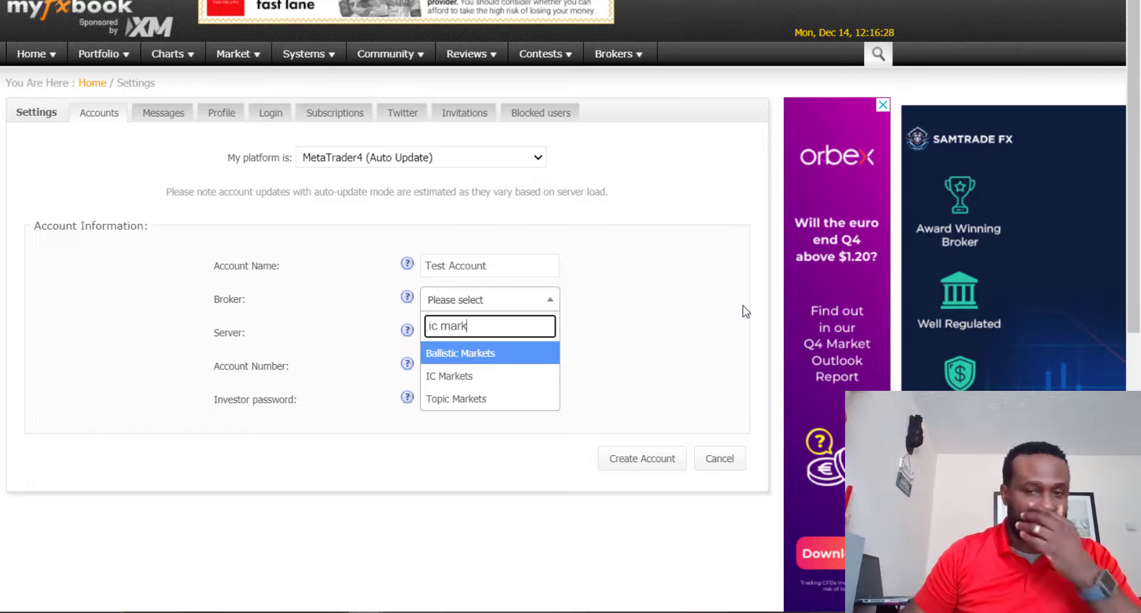
click(463, 381)
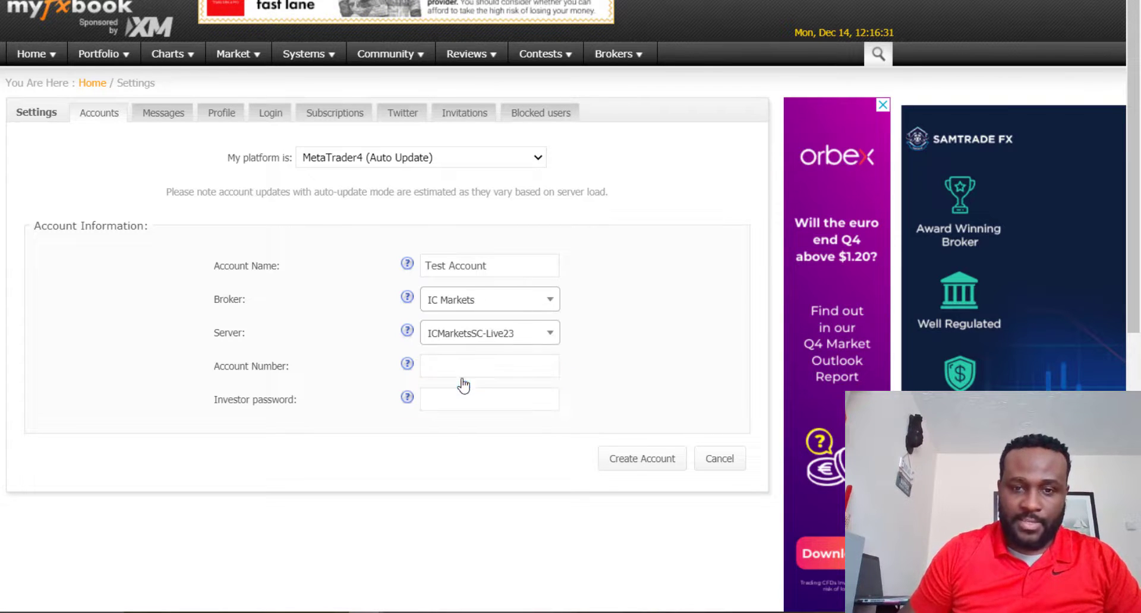
Step: Check which server the demo account uses in the MetaTrader 4 terminal's account list, and return to the Myfxbook account form
click(550, 336)
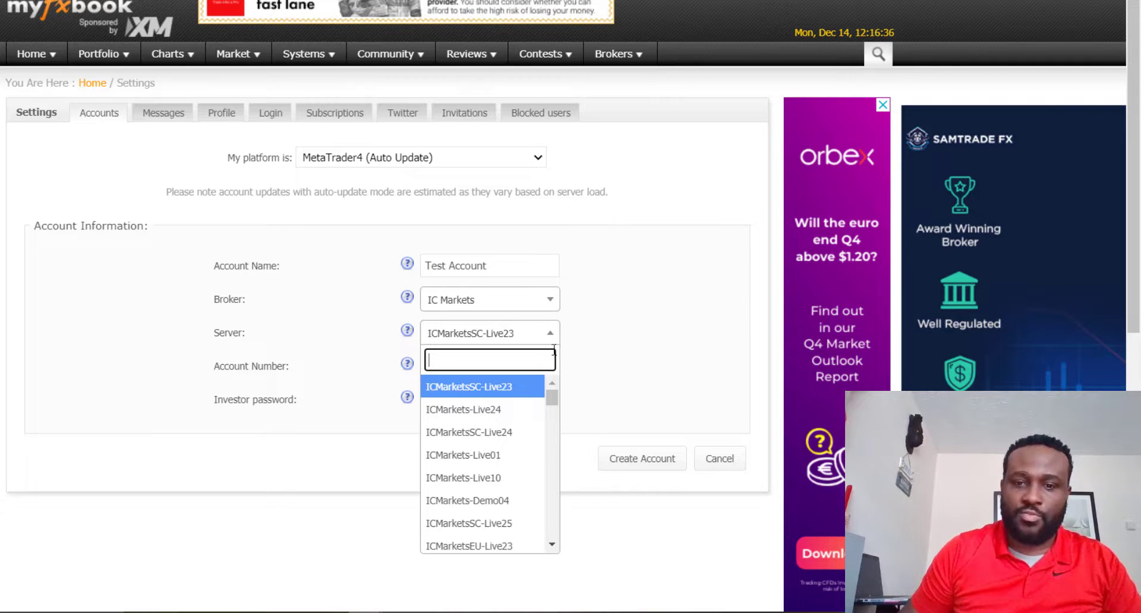
click(699, 330)
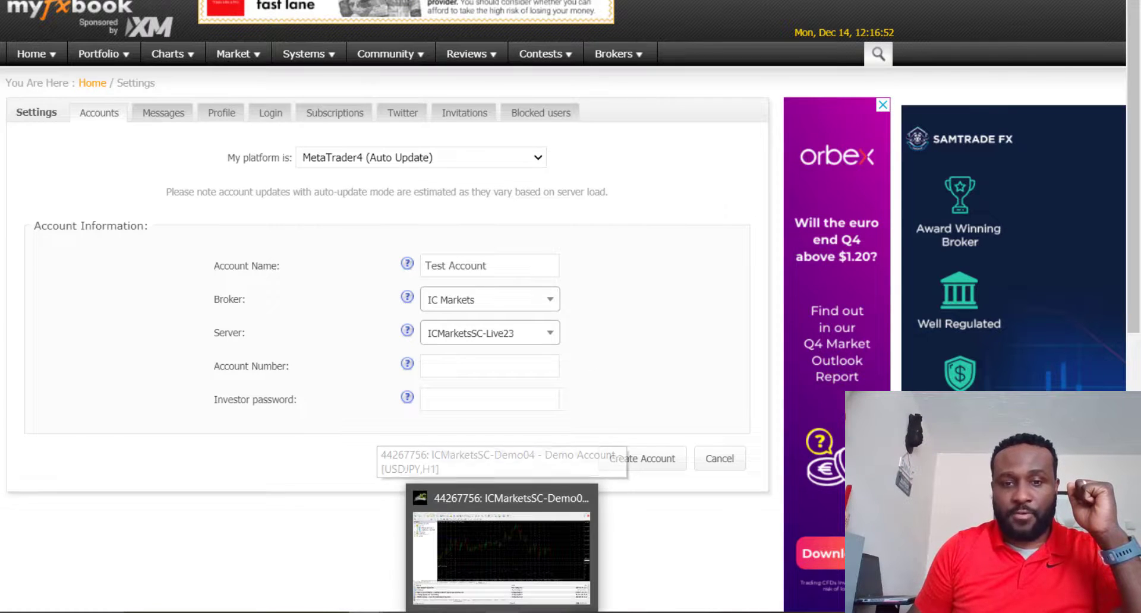
click(555, 466)
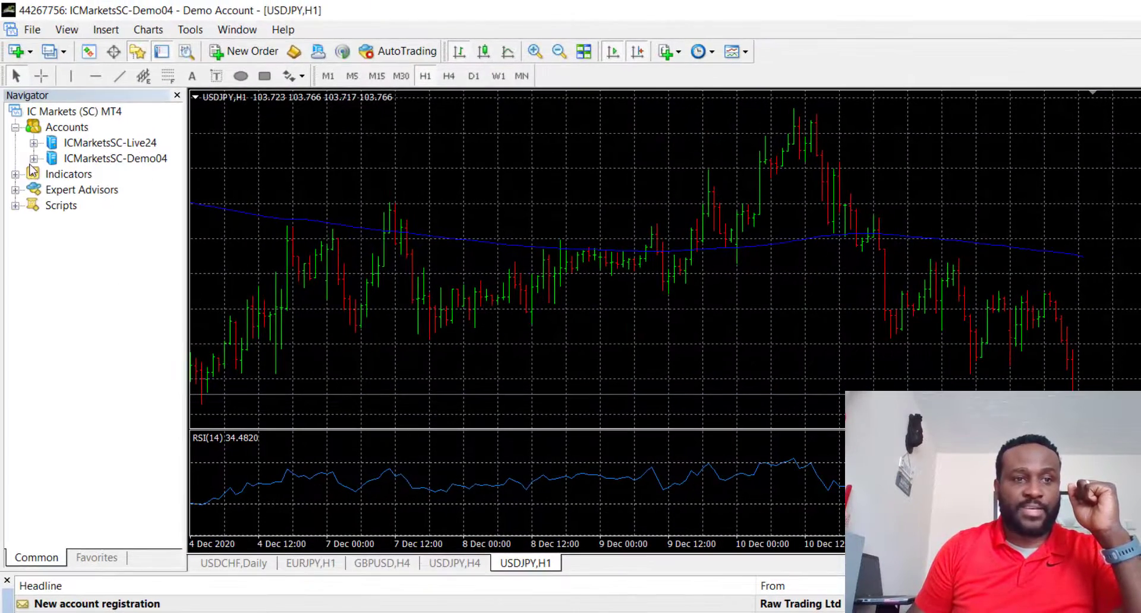
click(34, 158)
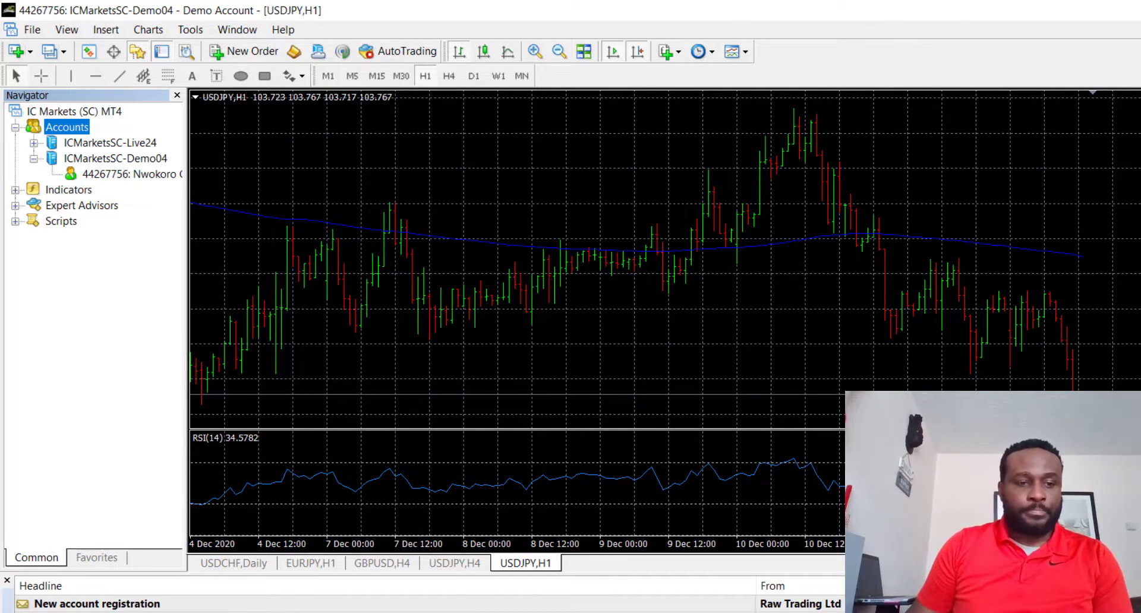
click(29, 612)
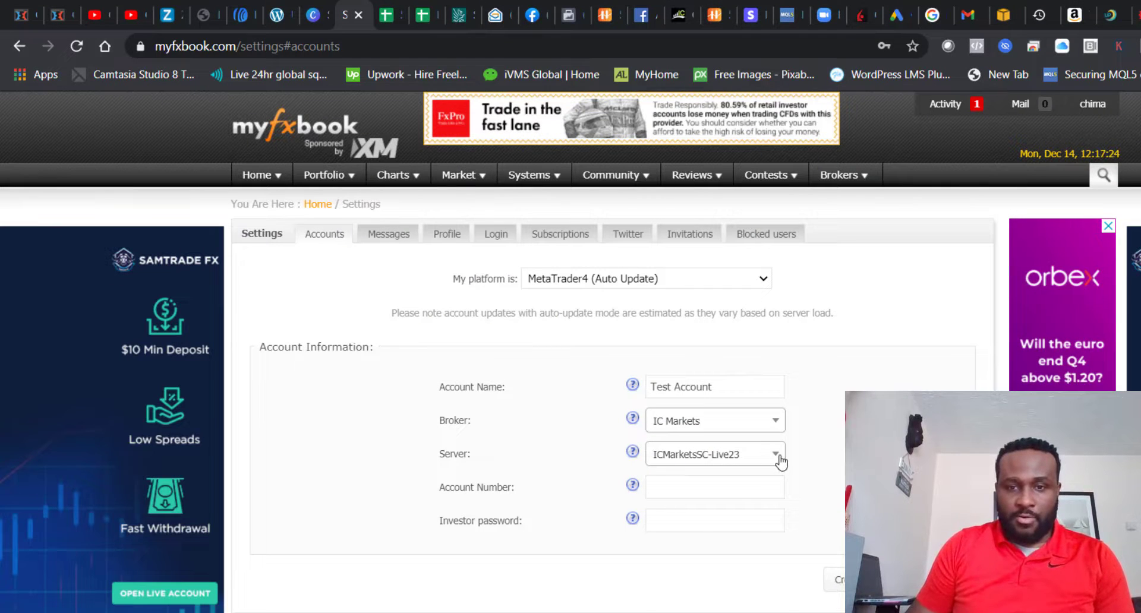
Step: Select ICMarkets-Demo04 as the server and enter the demo trading account's number
click(775, 455)
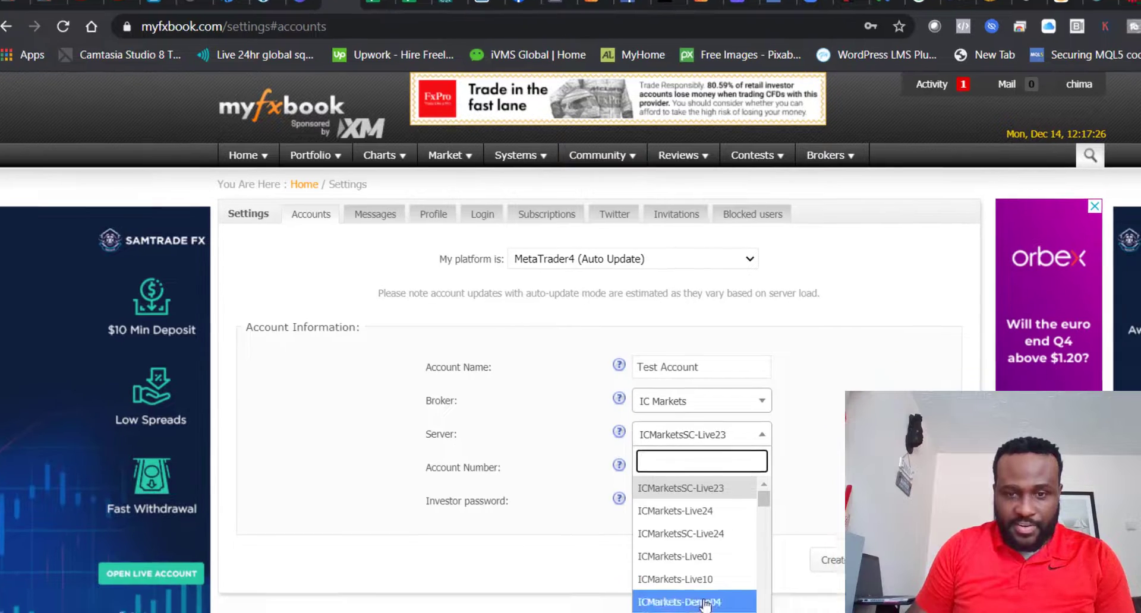
click(705, 603)
click(695, 475)
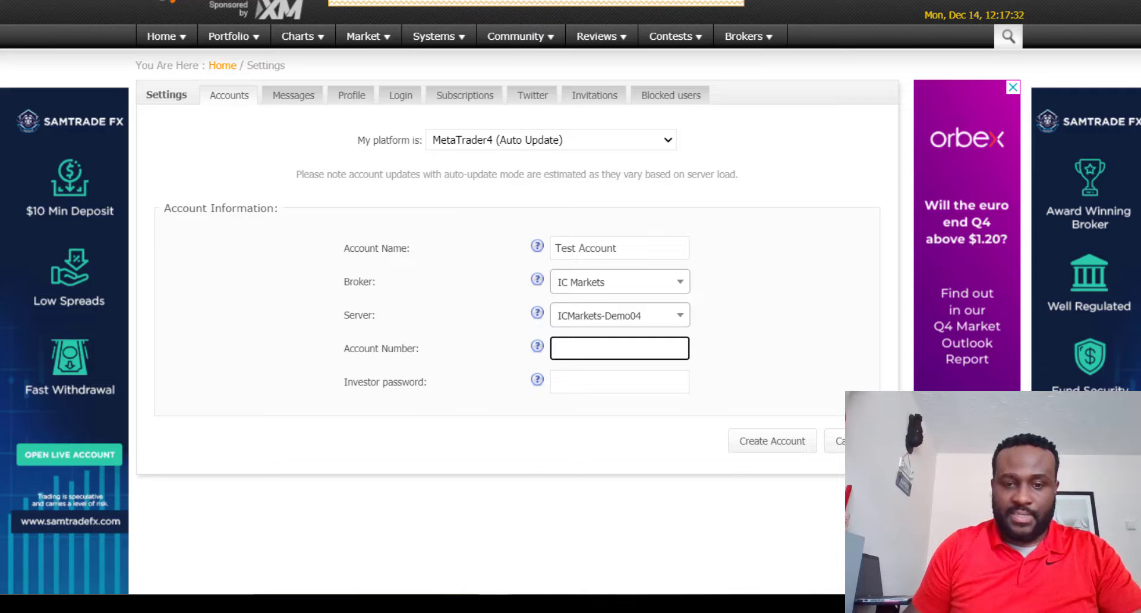
mouse_move(632, 605)
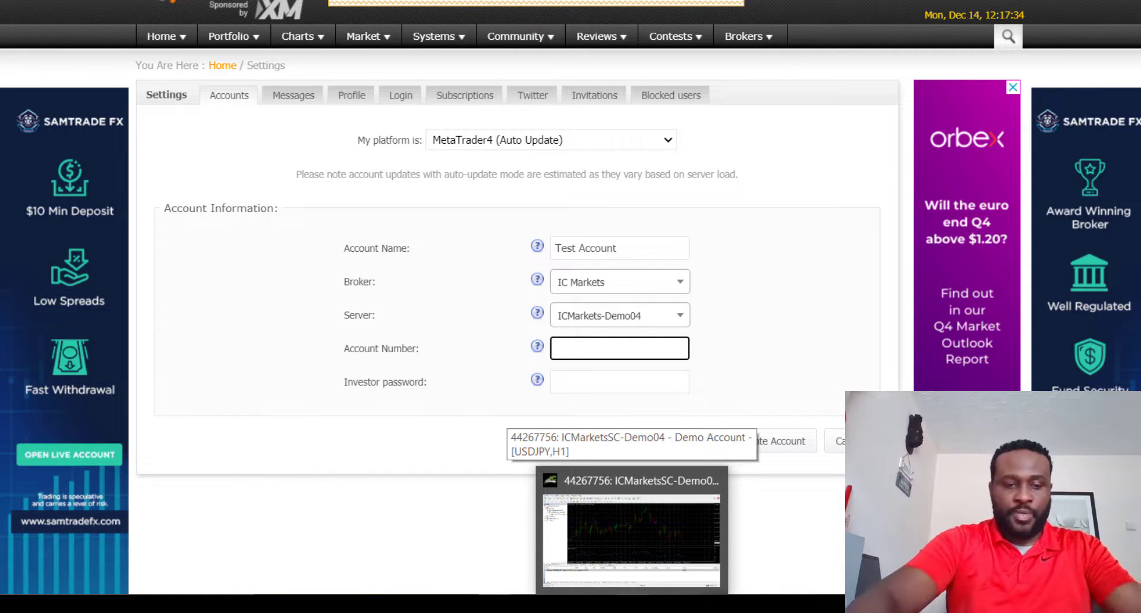
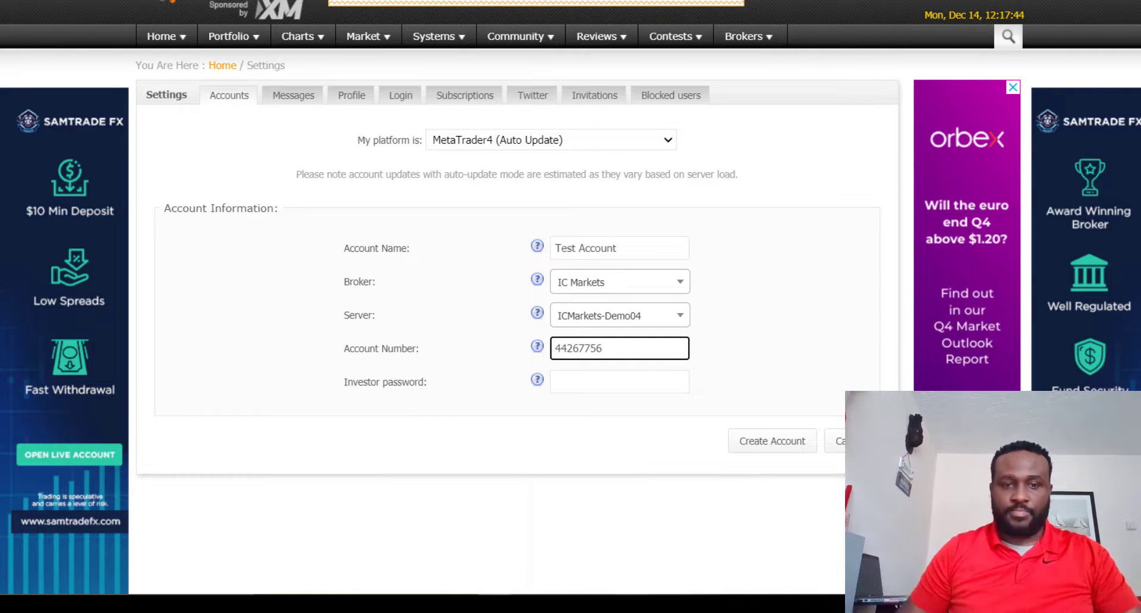
Step: Copy the investor password from the text notes into the investor password field and create the account
click(606, 383)
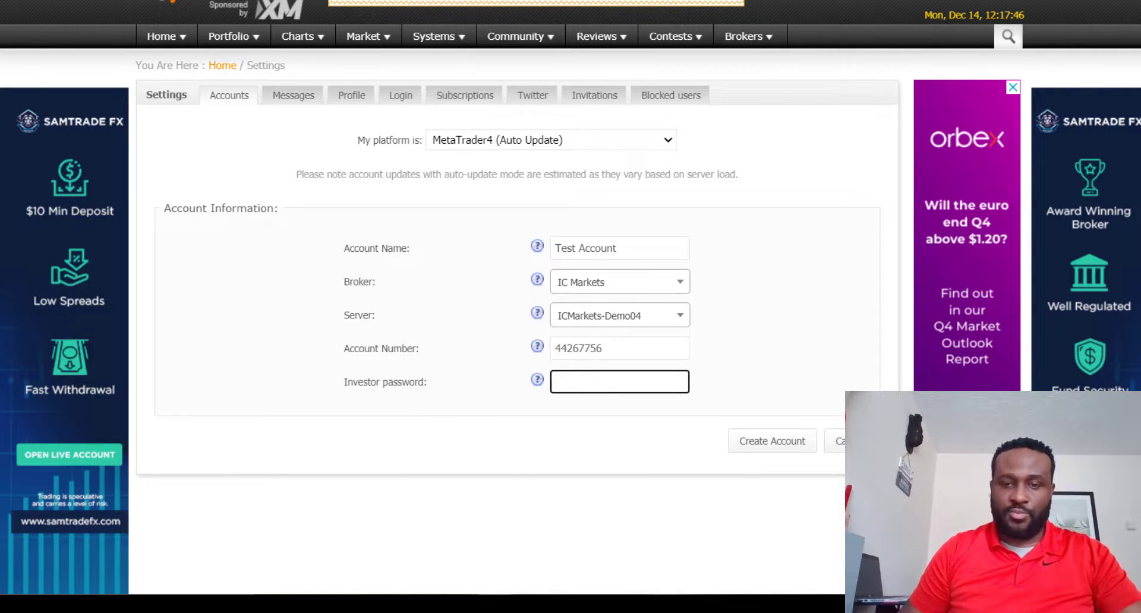
click(698, 604)
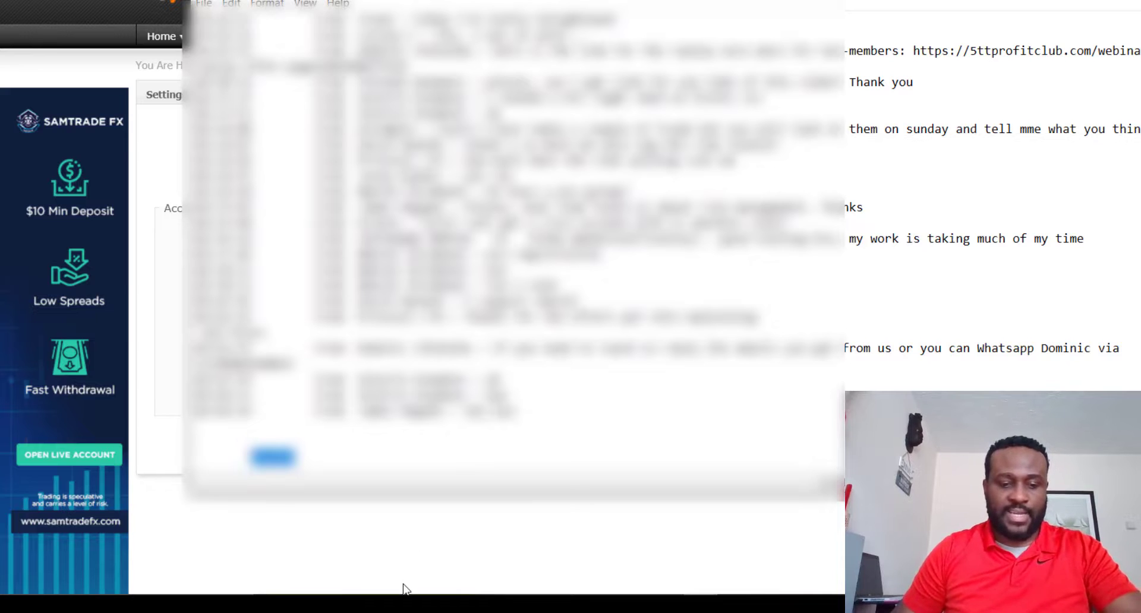
click(1082, 2)
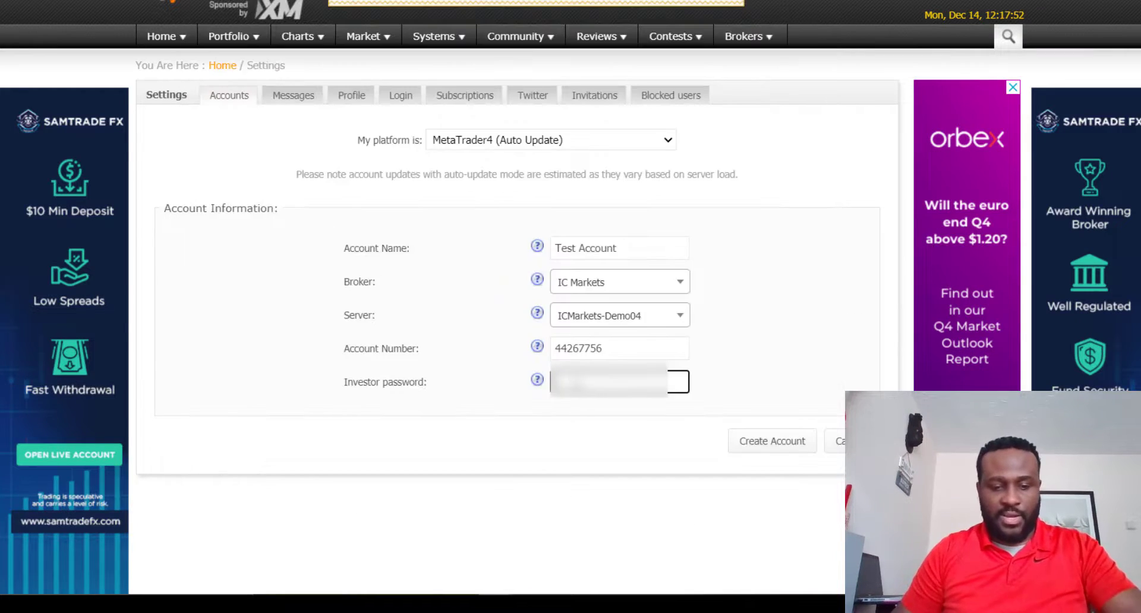
key(ctrl+v)
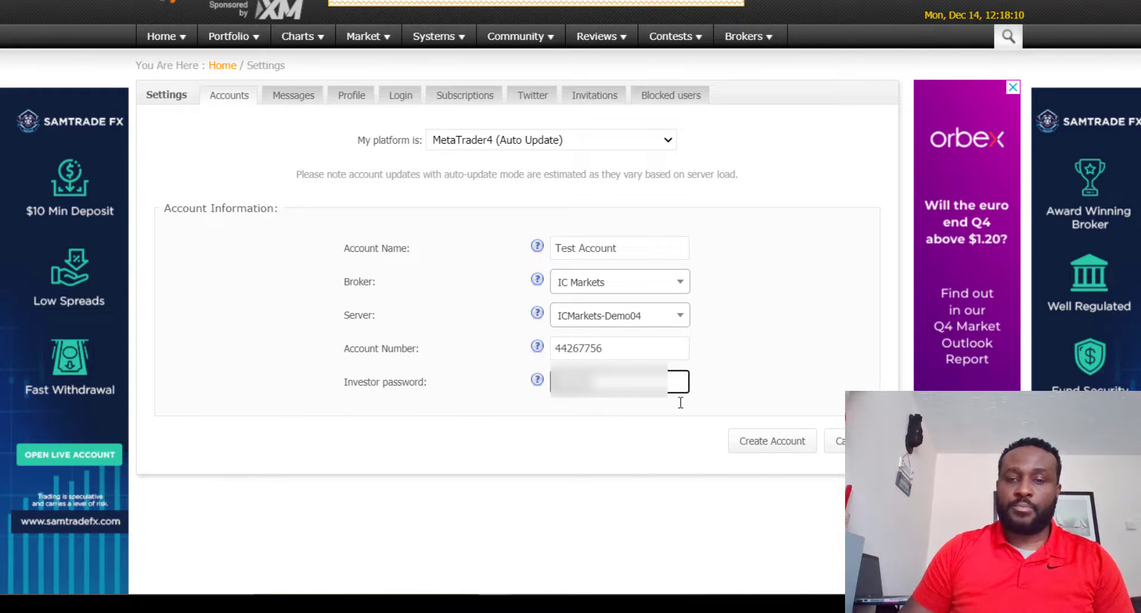
click(757, 453)
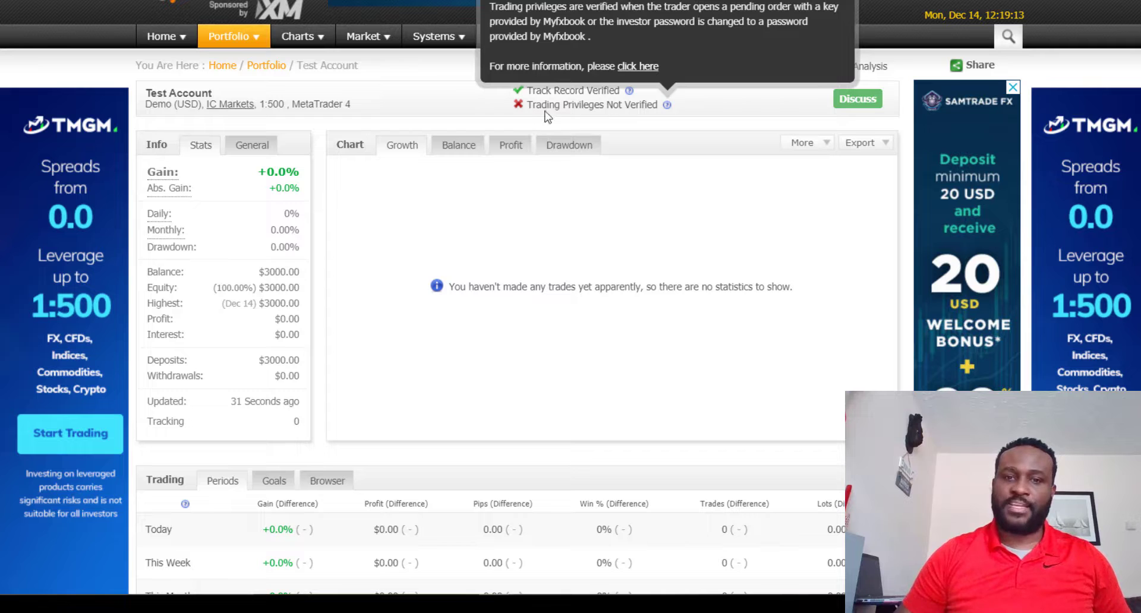
Step: Examine the new Test Account page, including its verification status, account stats, trading periods, advanced statistics and trading activity
mouse_move(664, 111)
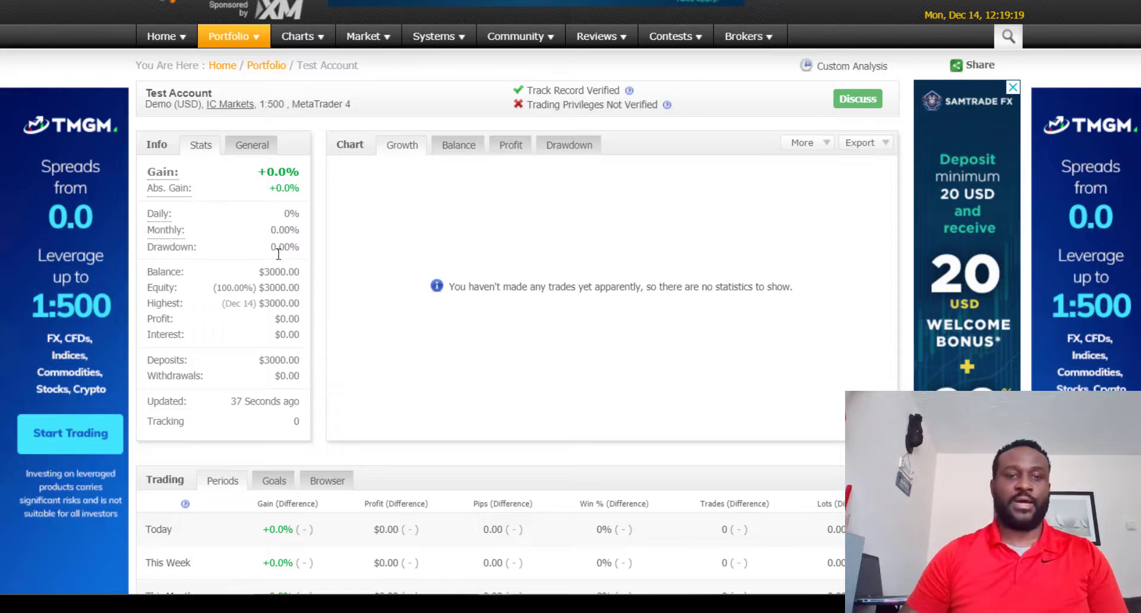
scroll(279, 254, down, 12)
scroll(291, 131, up, 5)
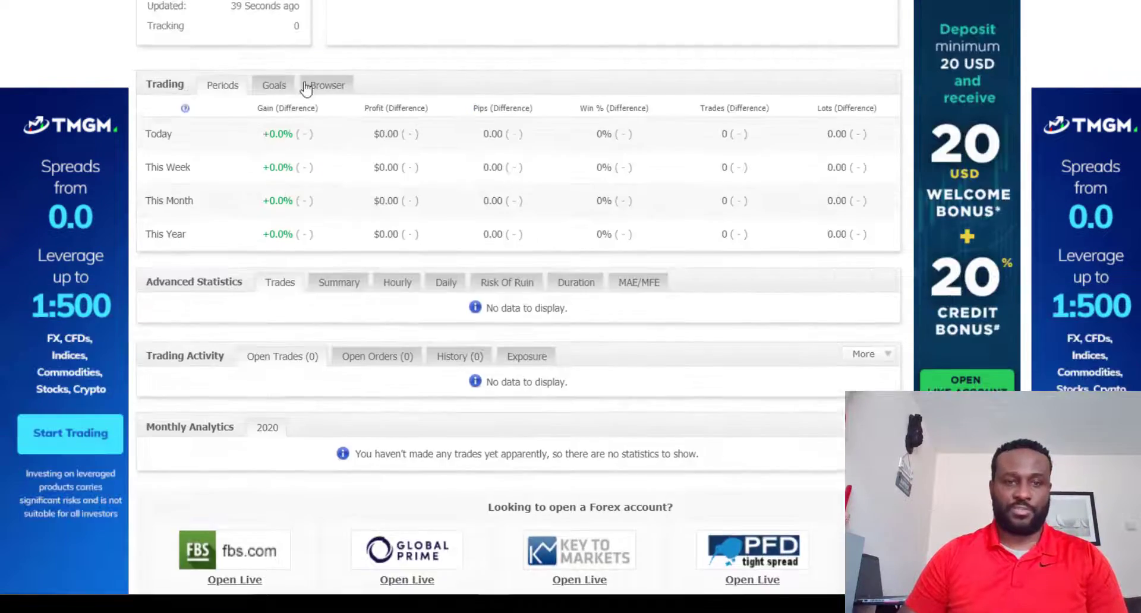
scroll(306, 89, up, 5)
scroll(280, 217, down, 10)
scroll(346, 103, up, 8)
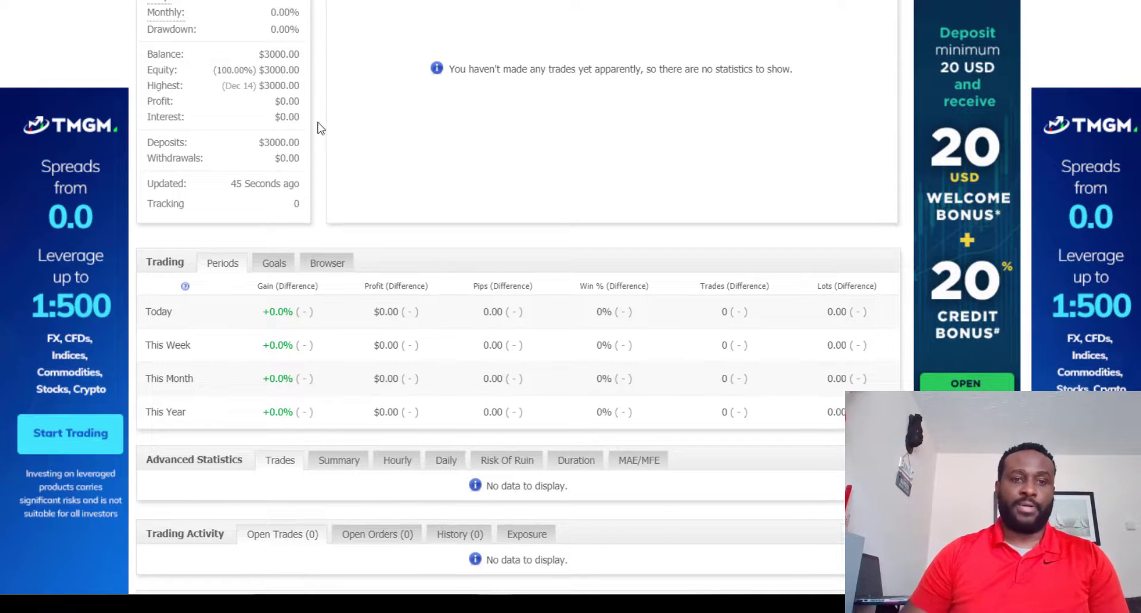
scroll(318, 128, up, 3)
scroll(313, 132, down, 8)
scroll(320, 121, up, 4)
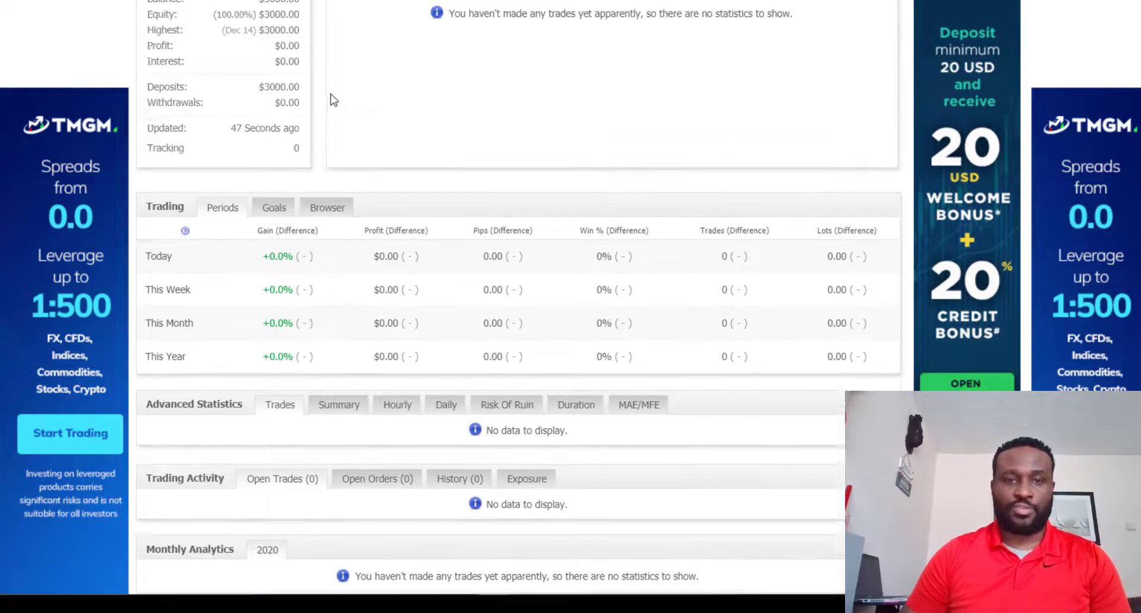
Step: Open the privacy settings of the newly processed Test Account and connect the account in its verification section
scroll(333, 100, up, 5)
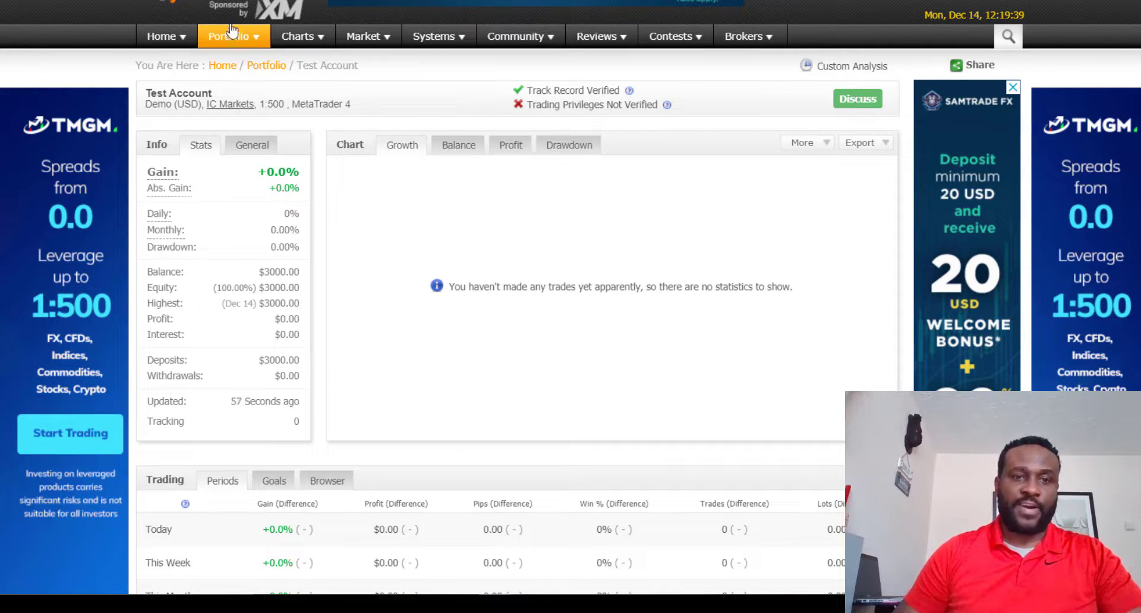
mouse_move(238, 37)
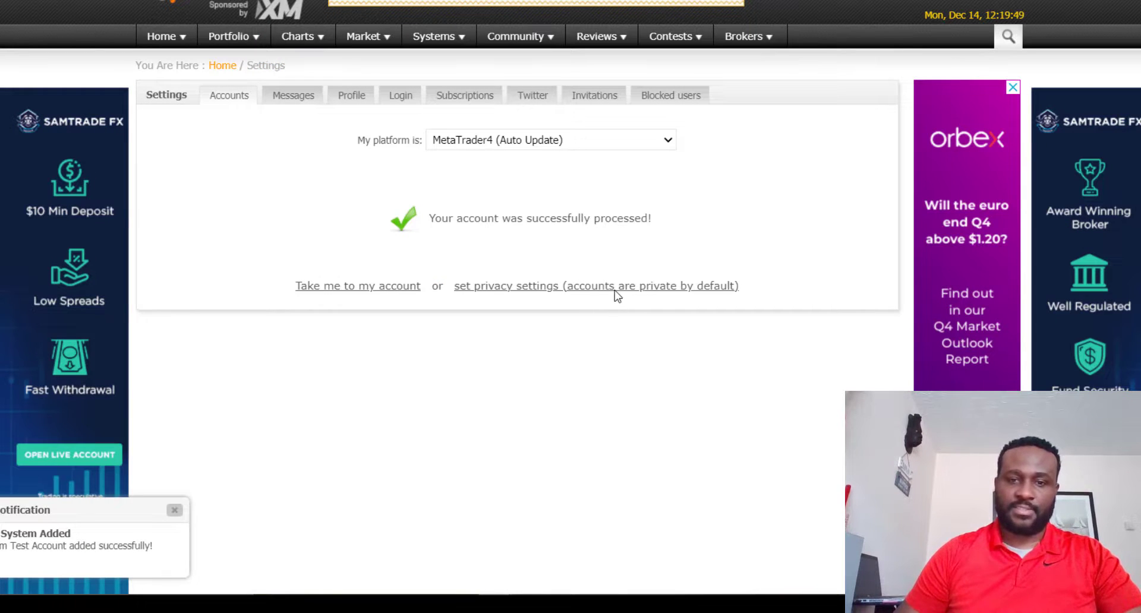
click(619, 291)
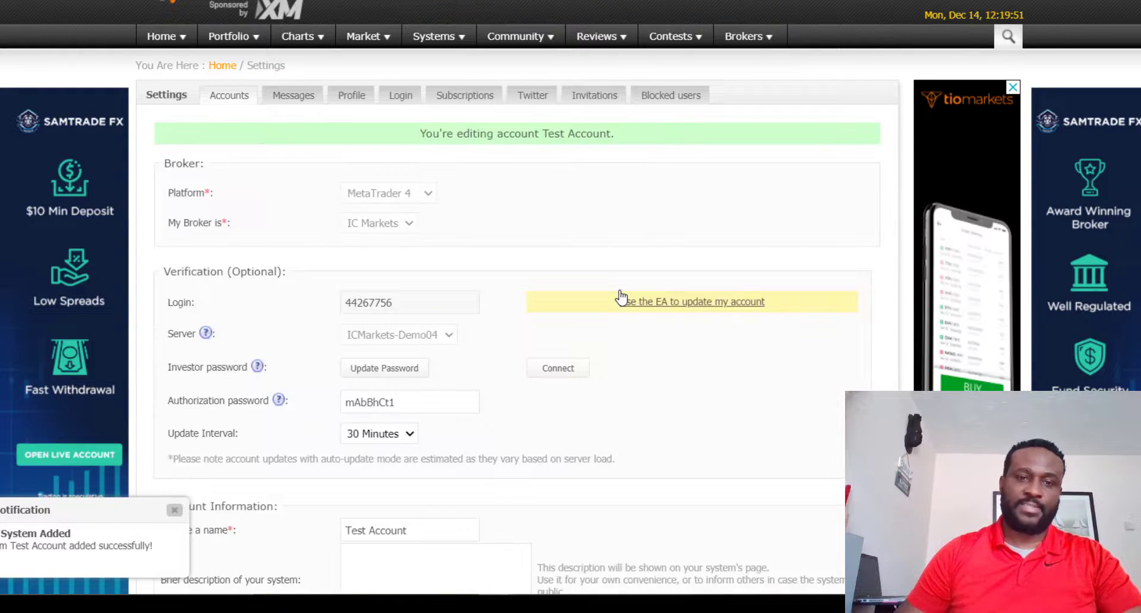
scroll(515, 191, down, 4)
scroll(515, 192, up, 1)
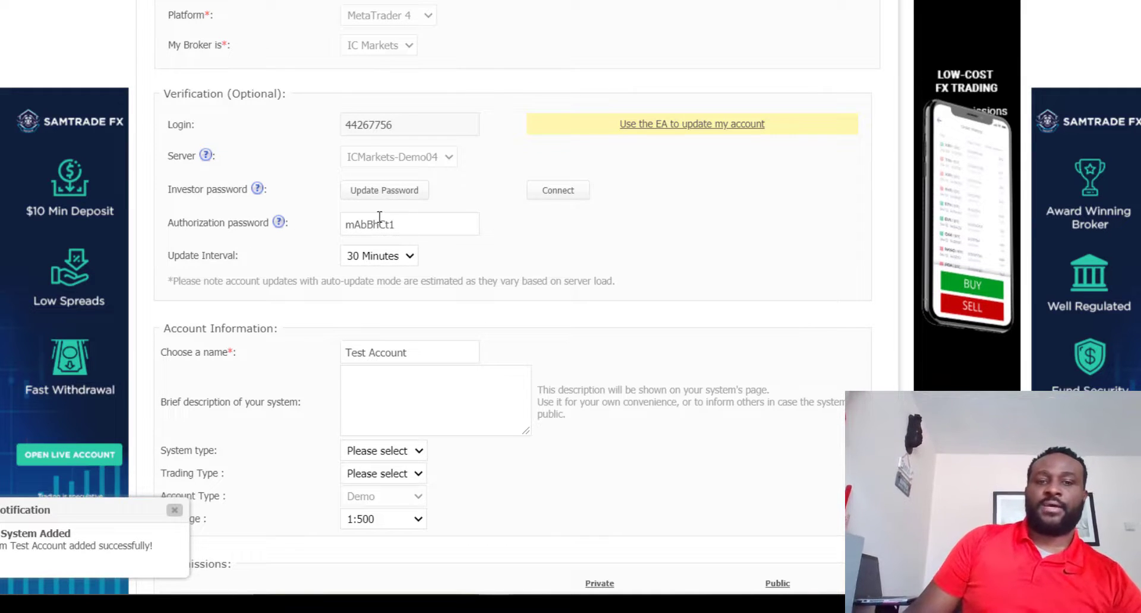
click(559, 197)
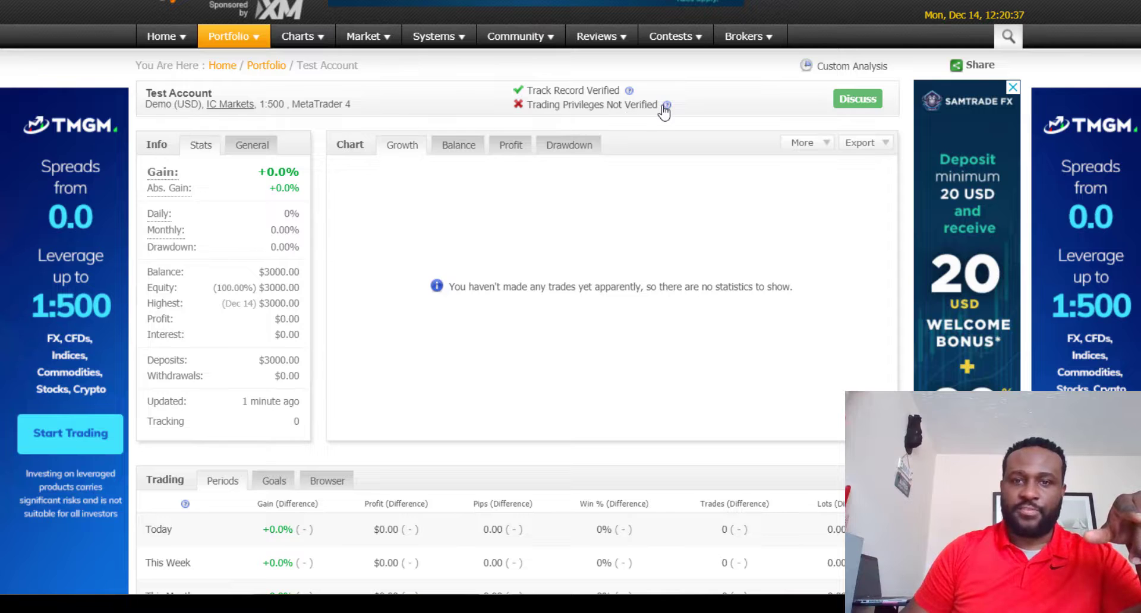
Step: Copy the authorization password from the Test Account's verification settings and switch to the MetaTrader 4 terminal
mouse_move(667, 111)
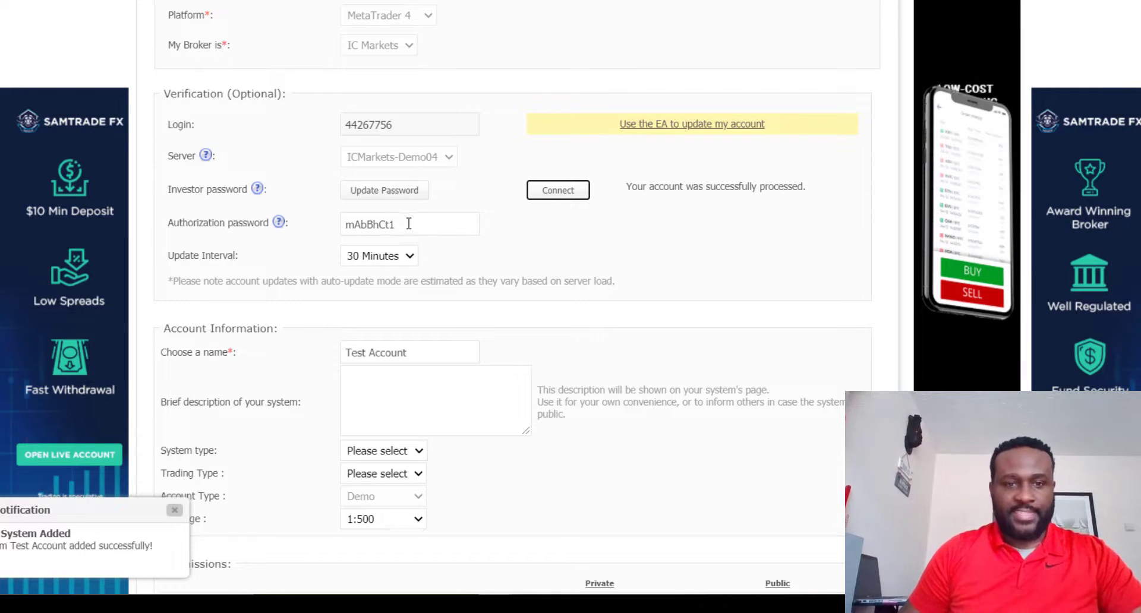
click(408, 223)
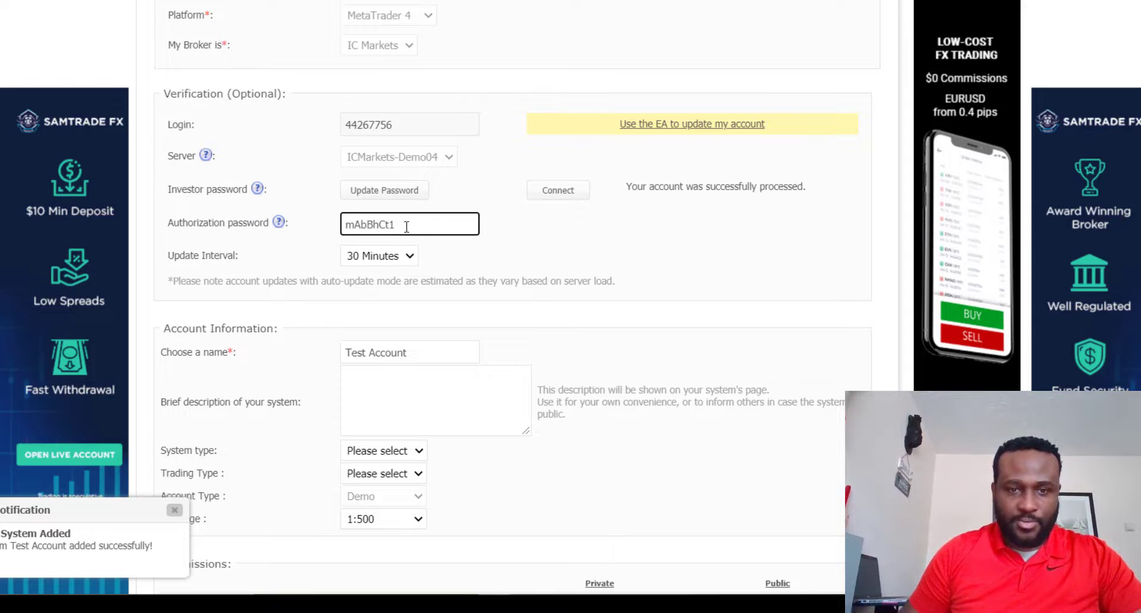
drag(394, 227, 342, 225)
key(ctrl+c)
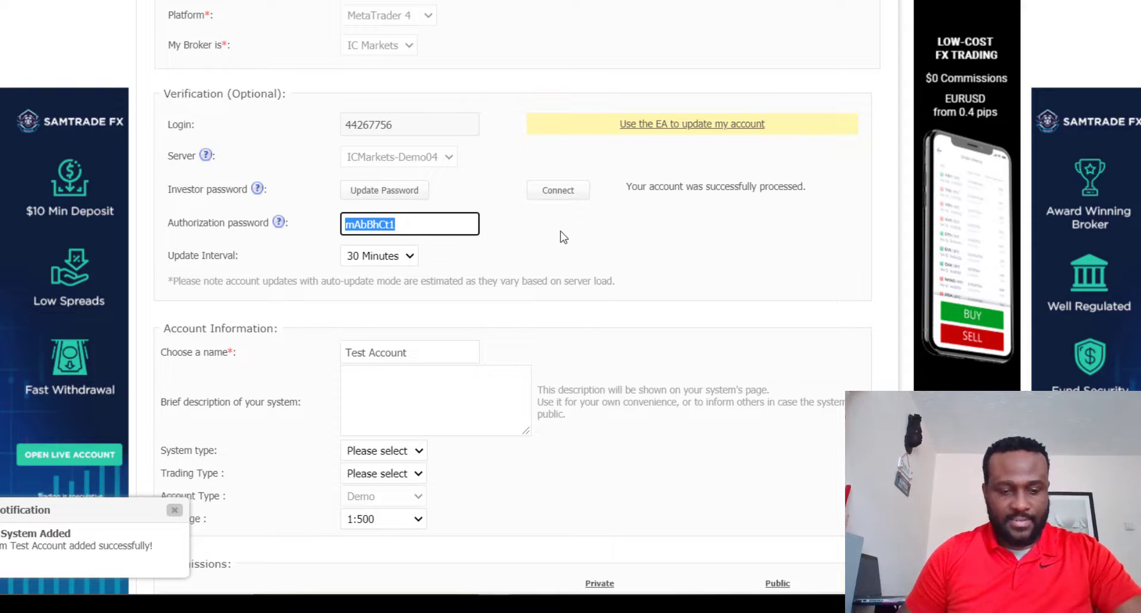
key(alt+Tab)
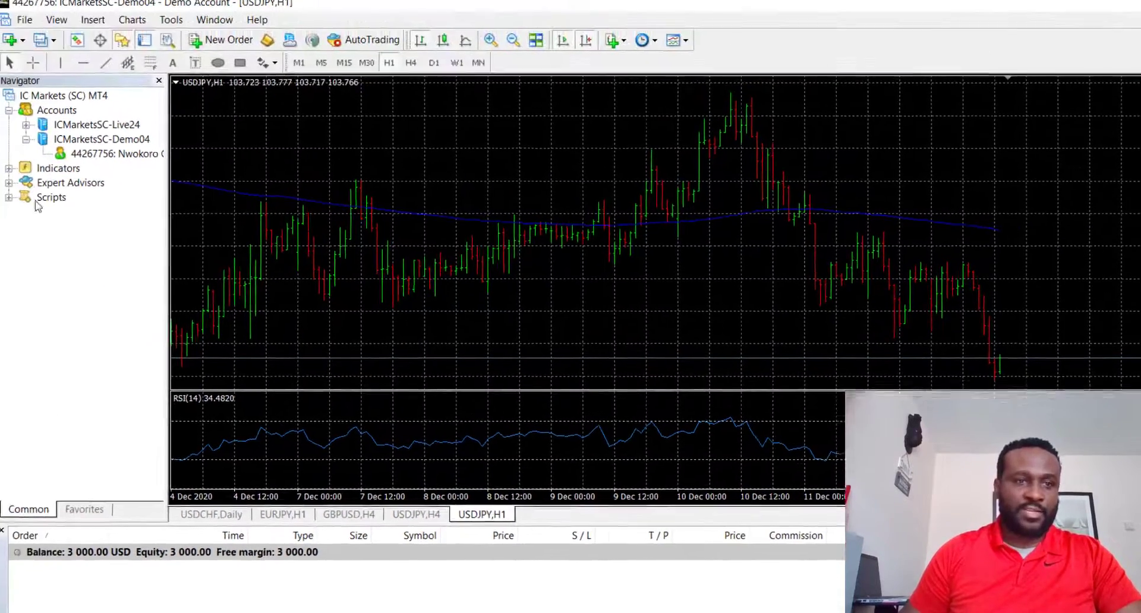
Step: Replace the Navigator with the Market Watch list and load GBPUSD from it into the chart
click(125, 47)
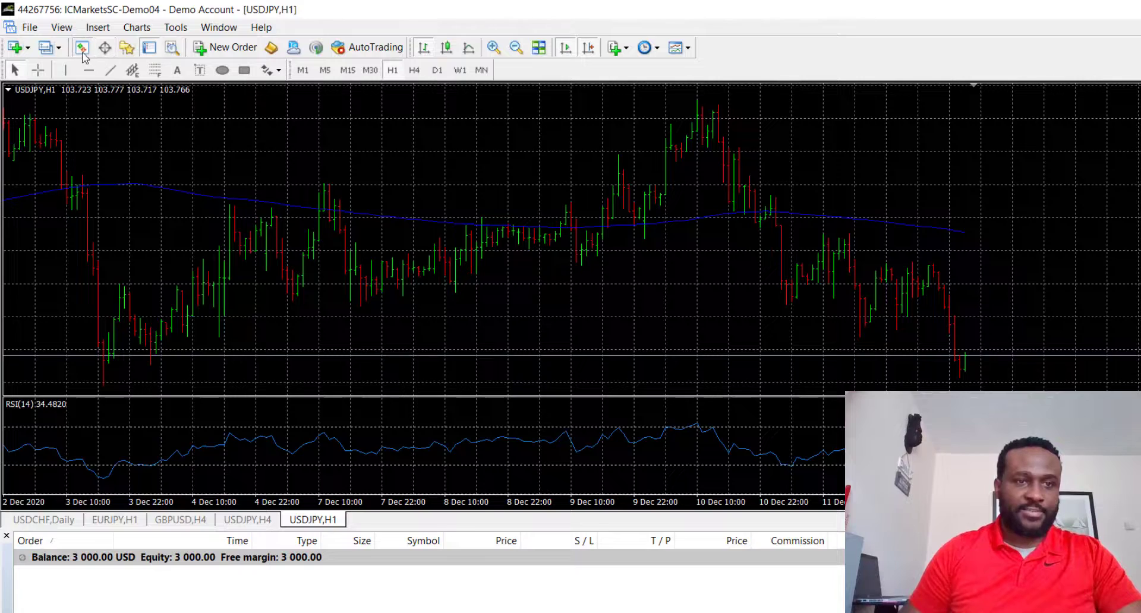
click(82, 48)
click(58, 141)
drag(58, 141, 493, 165)
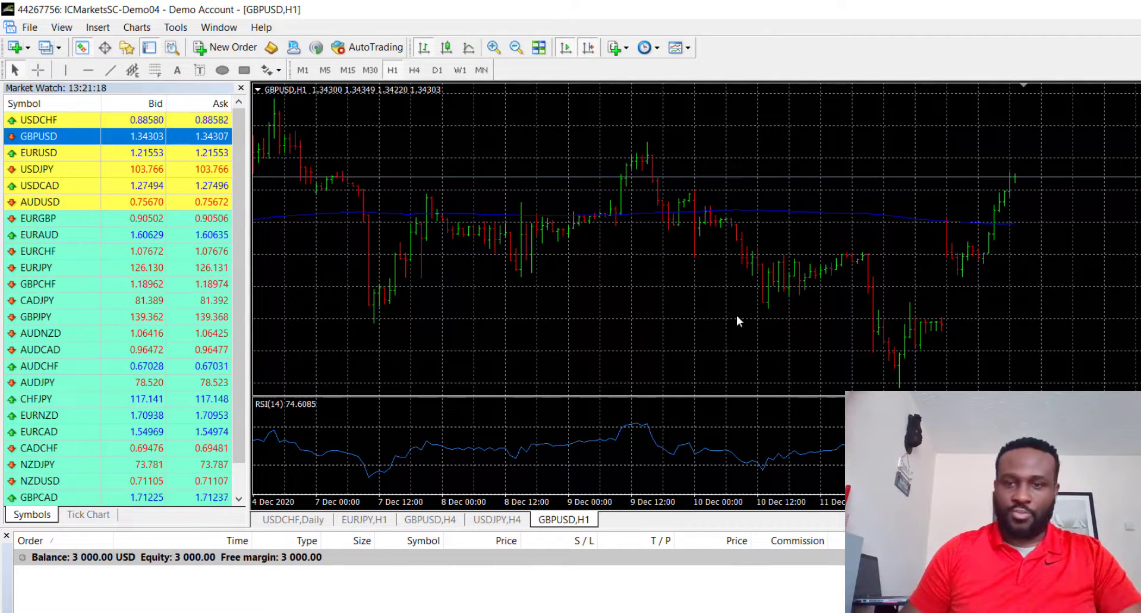
middle_click(919, 356)
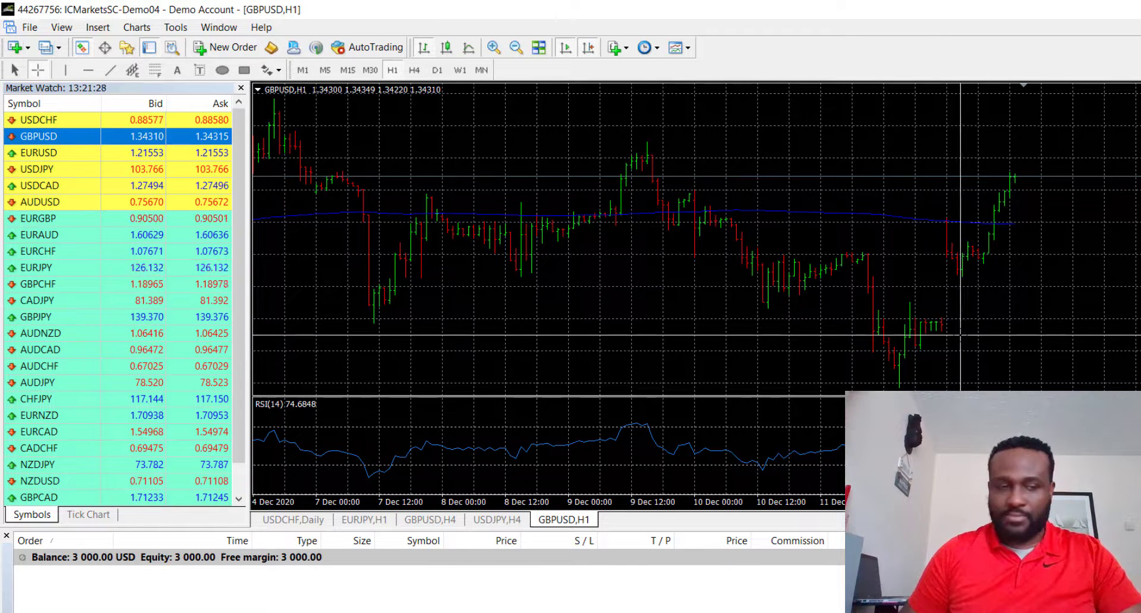
Step: Start a new GBPUSD order and paste the authorization password into its comment
click(234, 49)
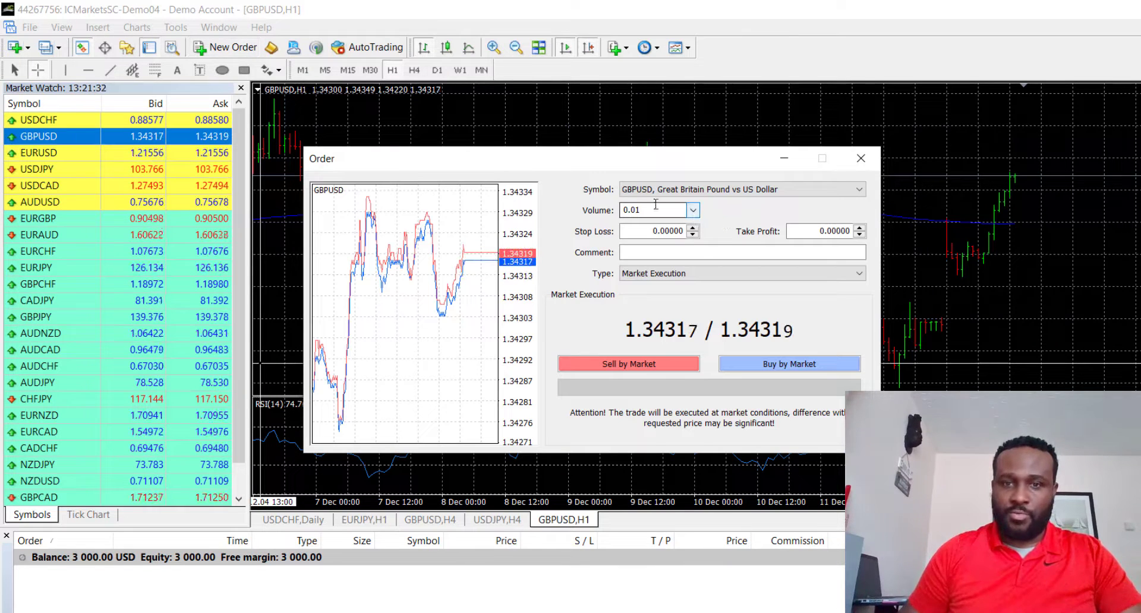
click(659, 254)
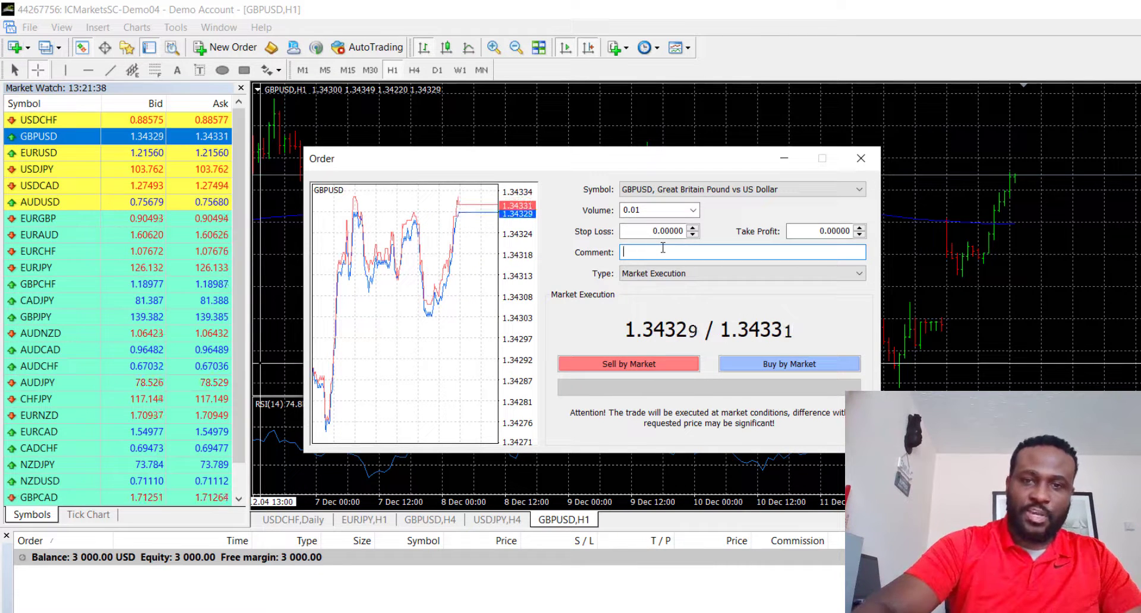
key(ctrl+v)
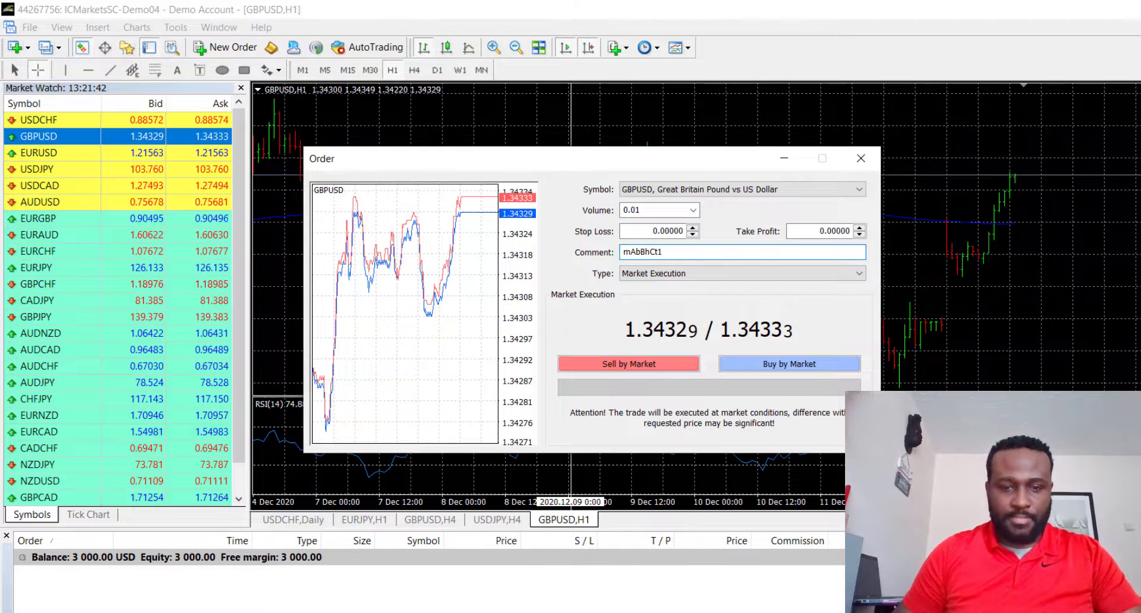
Step: Copy the authorization password again from the Myfxbook account settings, then paste it into the MetaTrader 4 order's comment
key(alt+Tab)
click(546, 612)
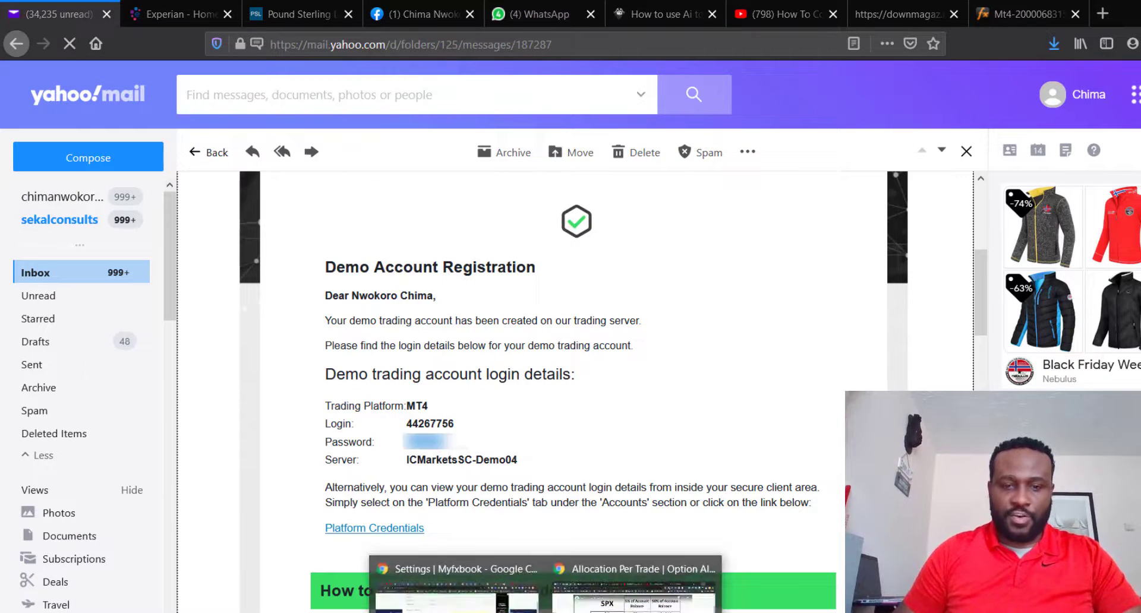
click(456, 589)
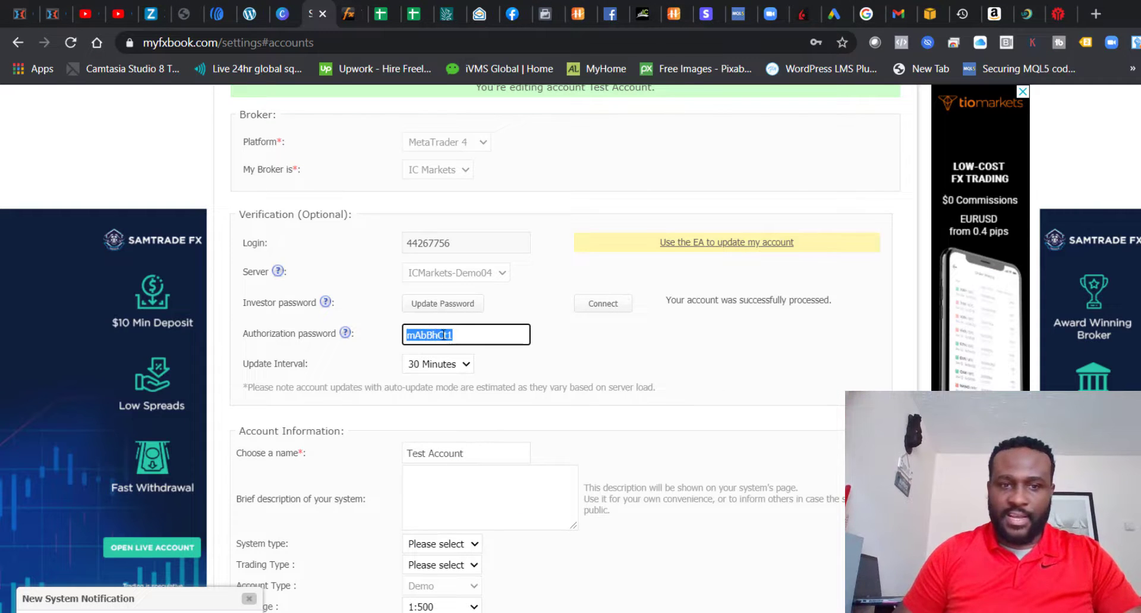
right_click(444, 338)
click(471, 349)
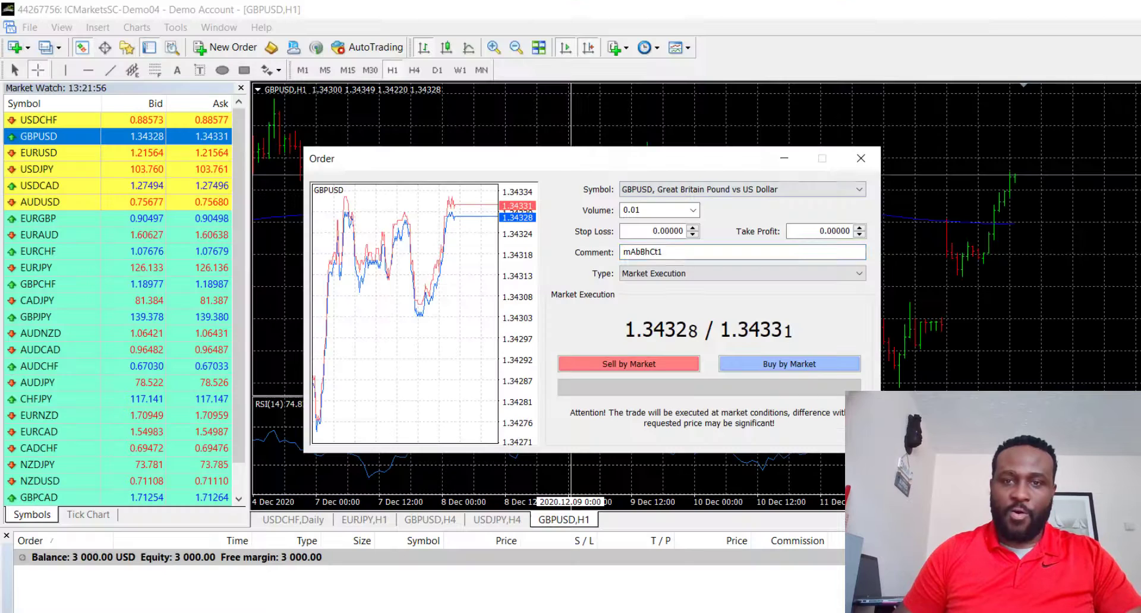
key(ctrl+v)
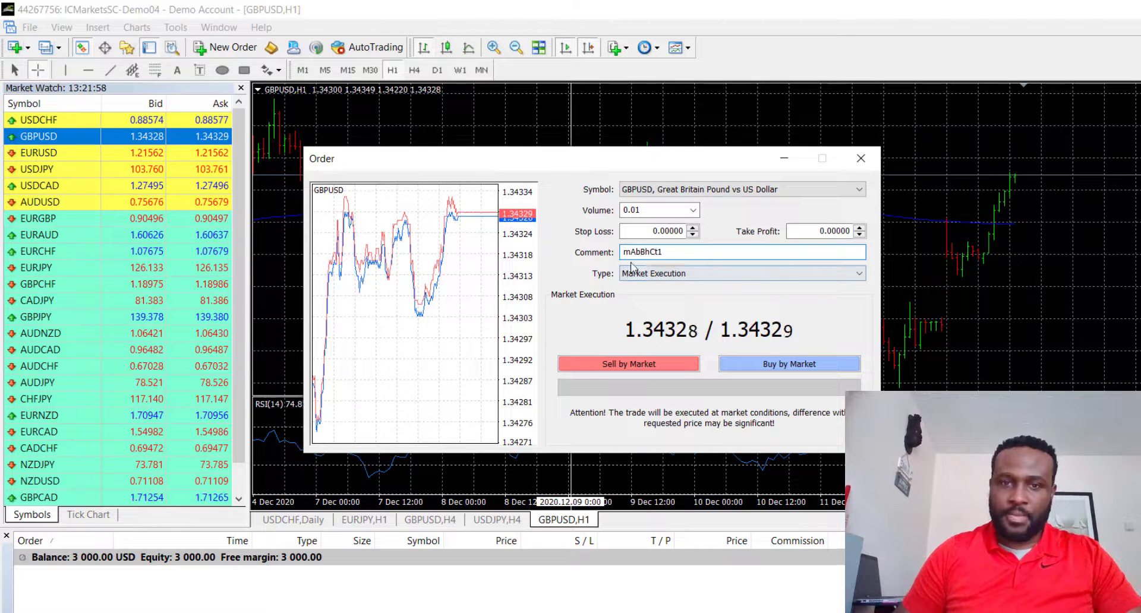
Step: Change the GBPUSD order to a pending order of type Sell Stop
click(677, 273)
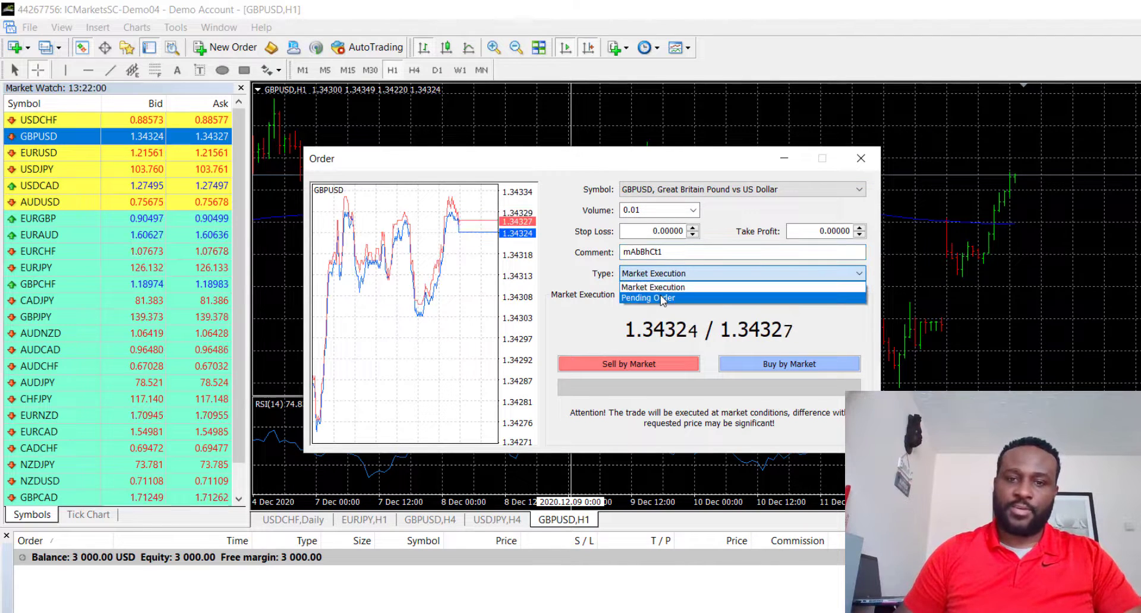
click(677, 292)
click(687, 319)
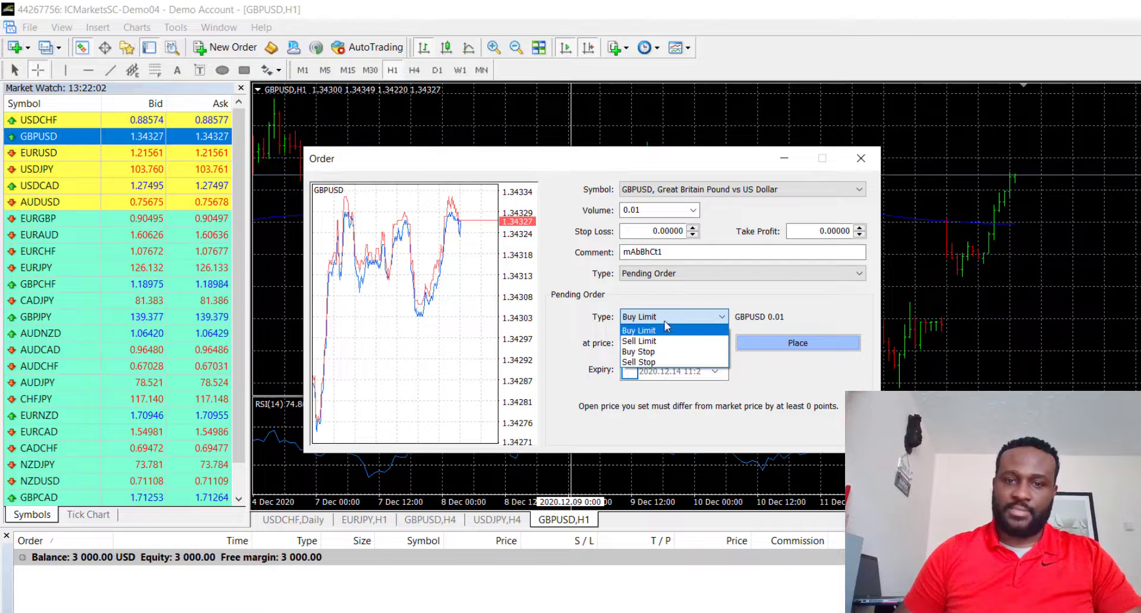
click(647, 361)
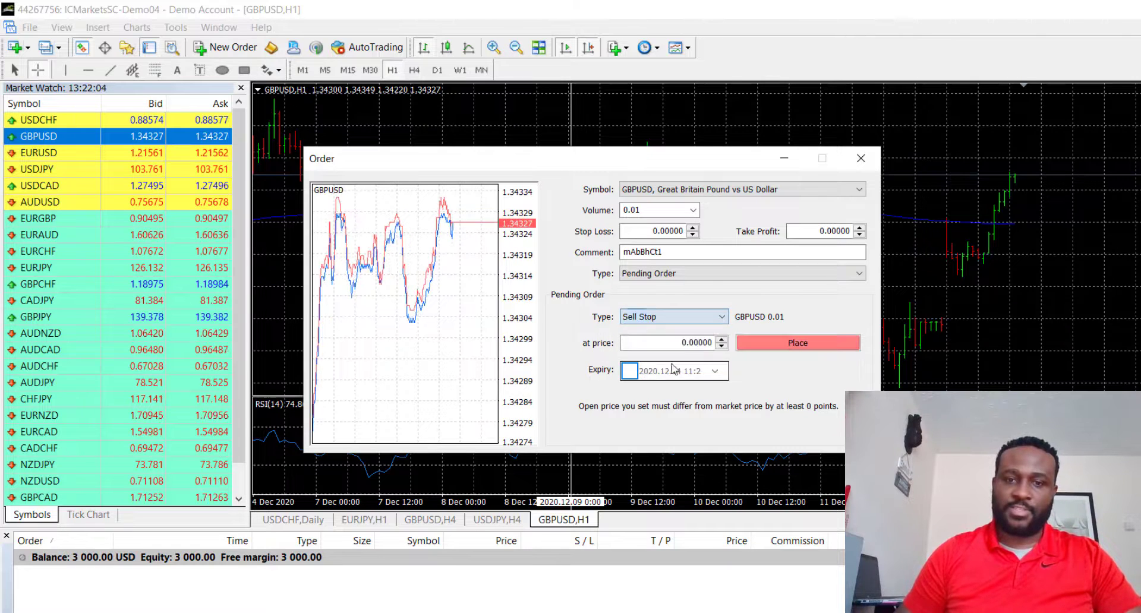
Step: Set the sell stop price to 1.32316, place the 0.01 lot order and close the order window
click(682, 342)
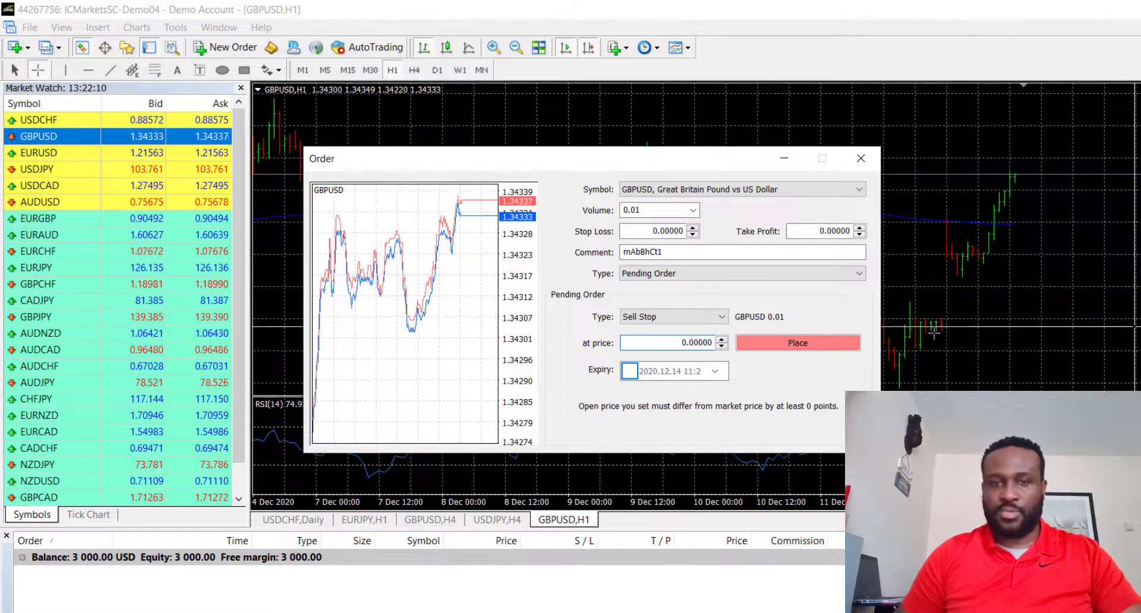
text(1)
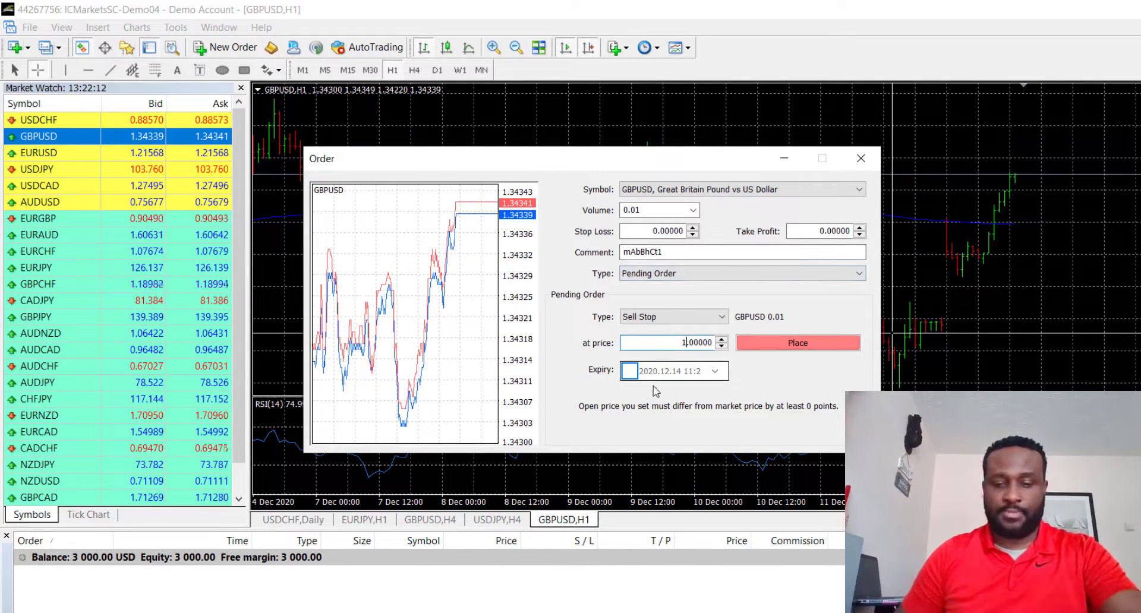
text(.3231)
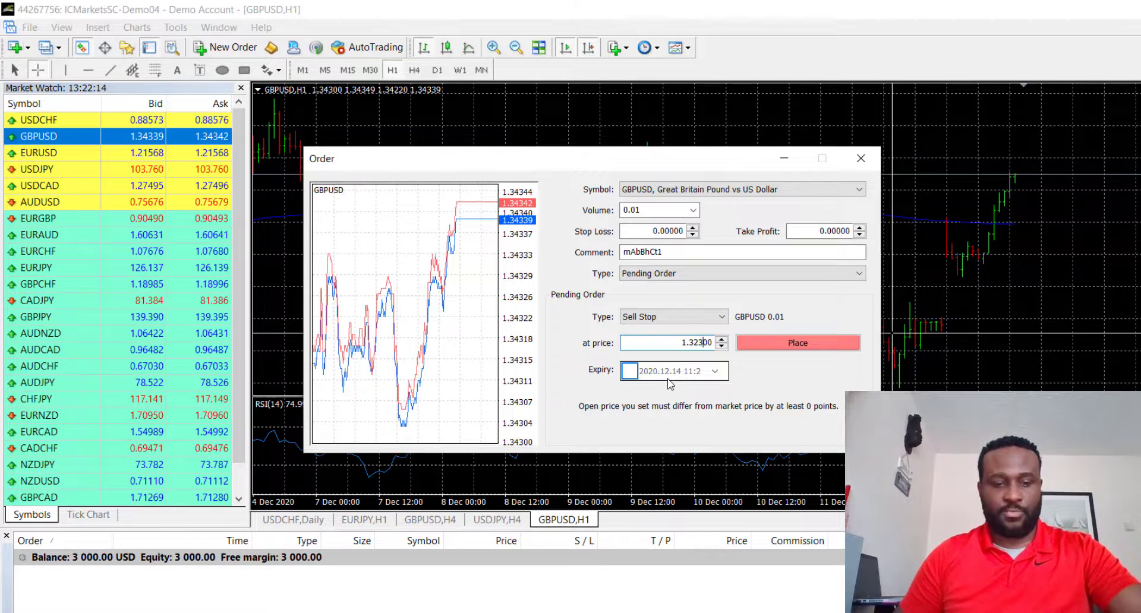
text(6)
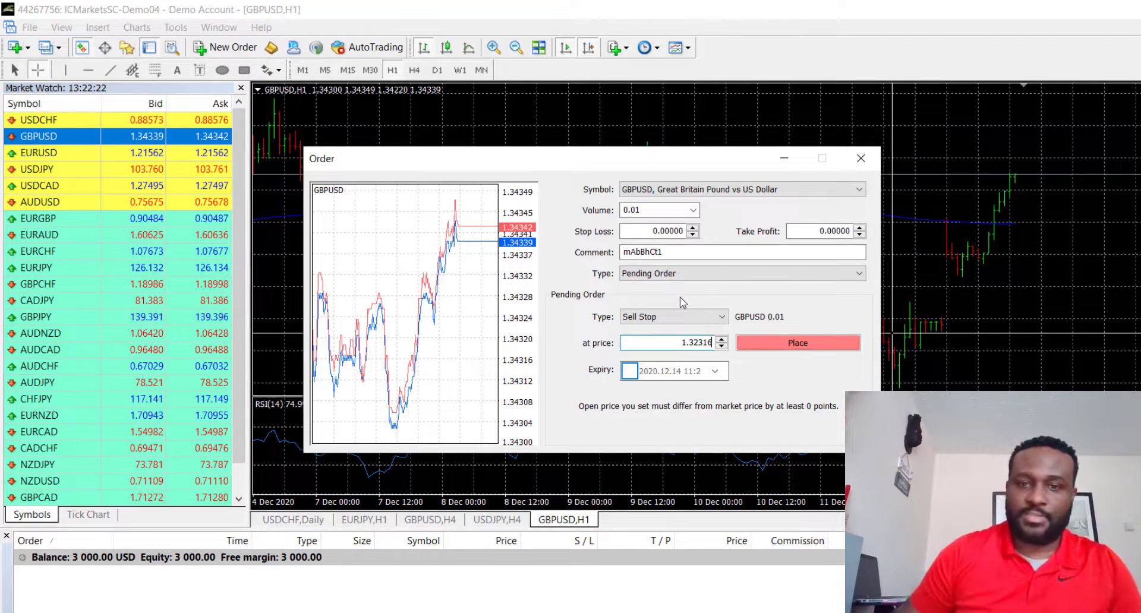
click(798, 343)
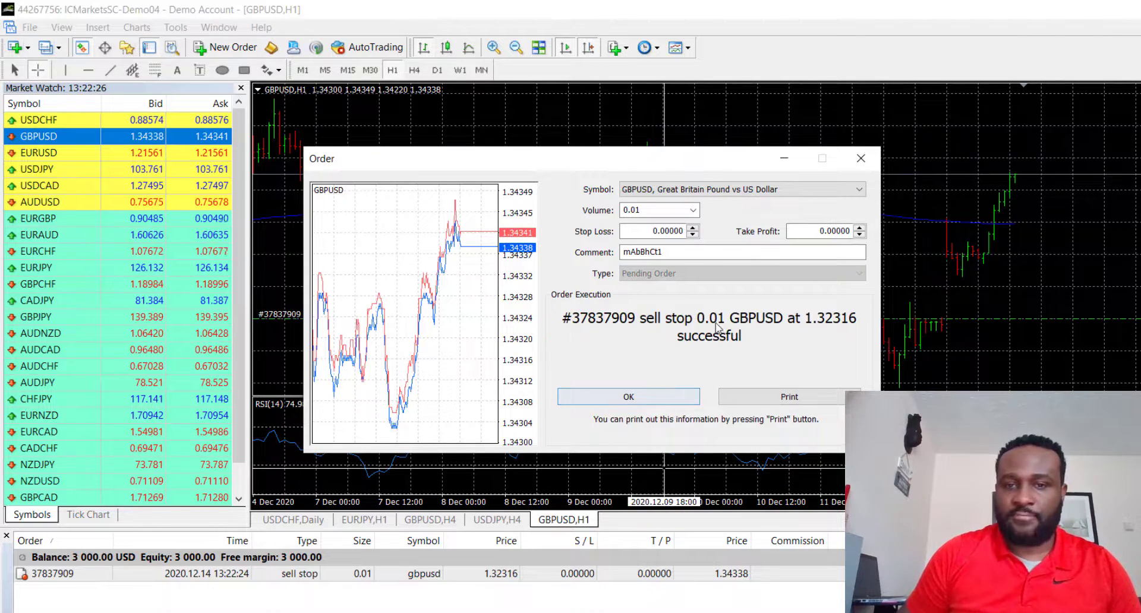
click(659, 396)
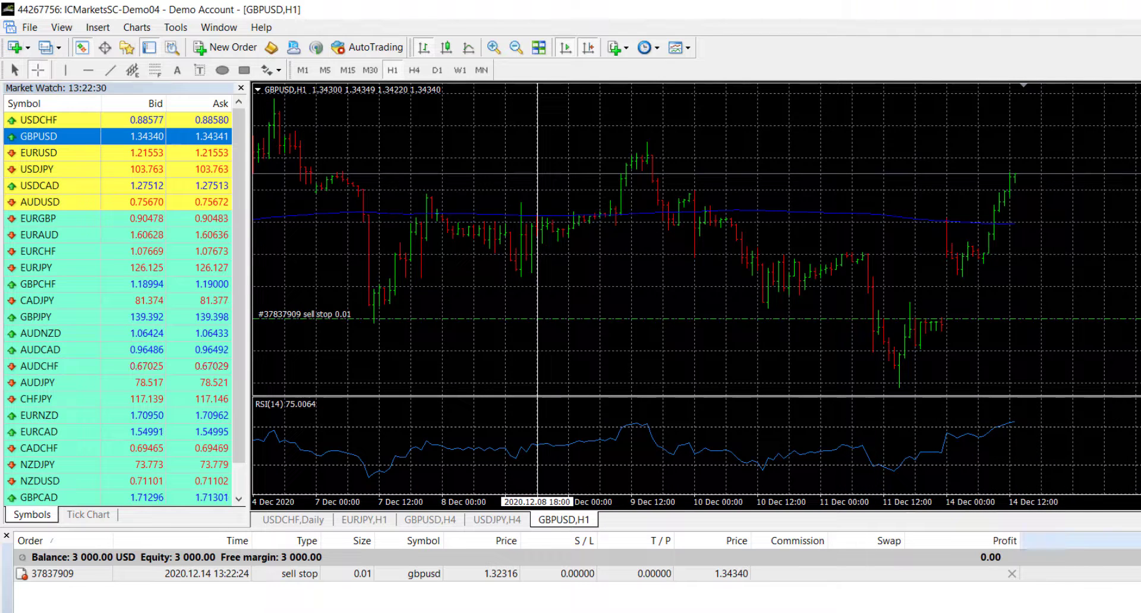
Step: Check the trade list's Comments column option and view the comment of the pending sell stop order
right_click(1100, 537)
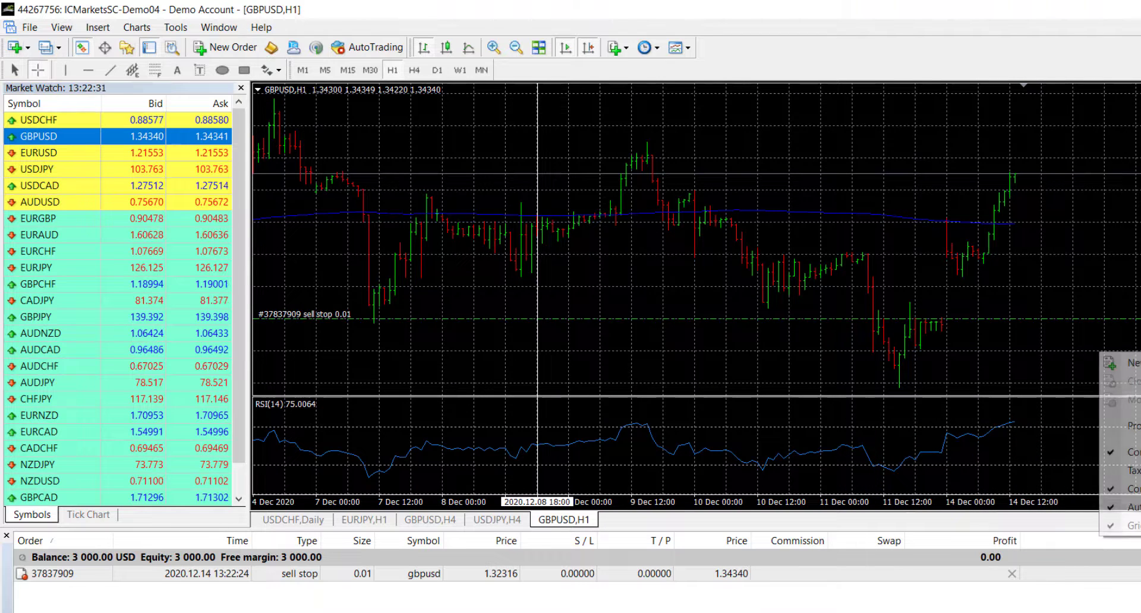
right_click(1083, 537)
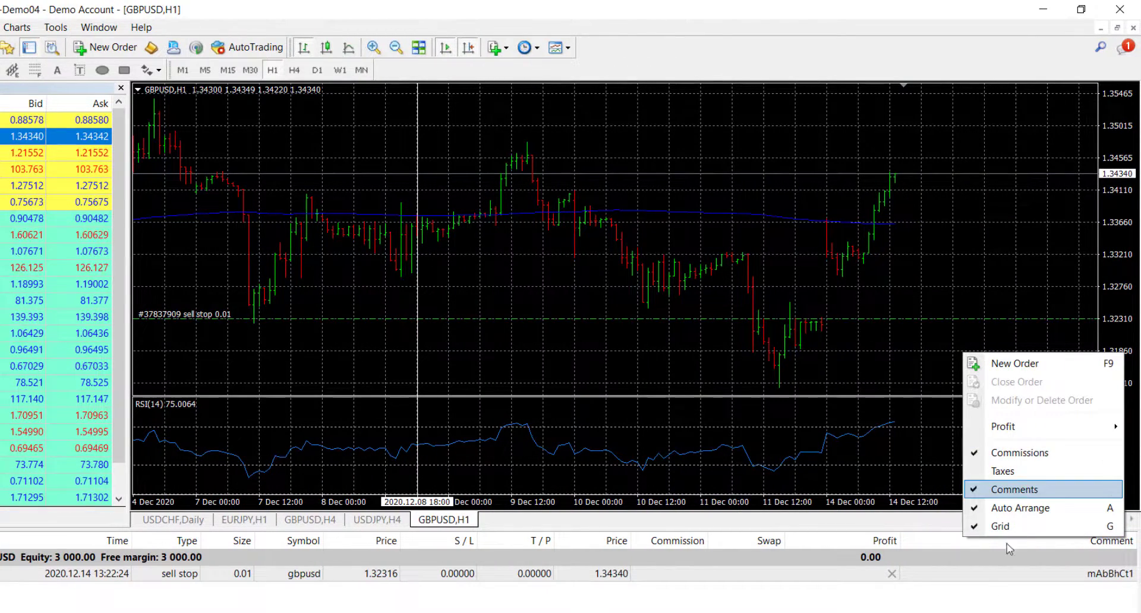
click(1014, 490)
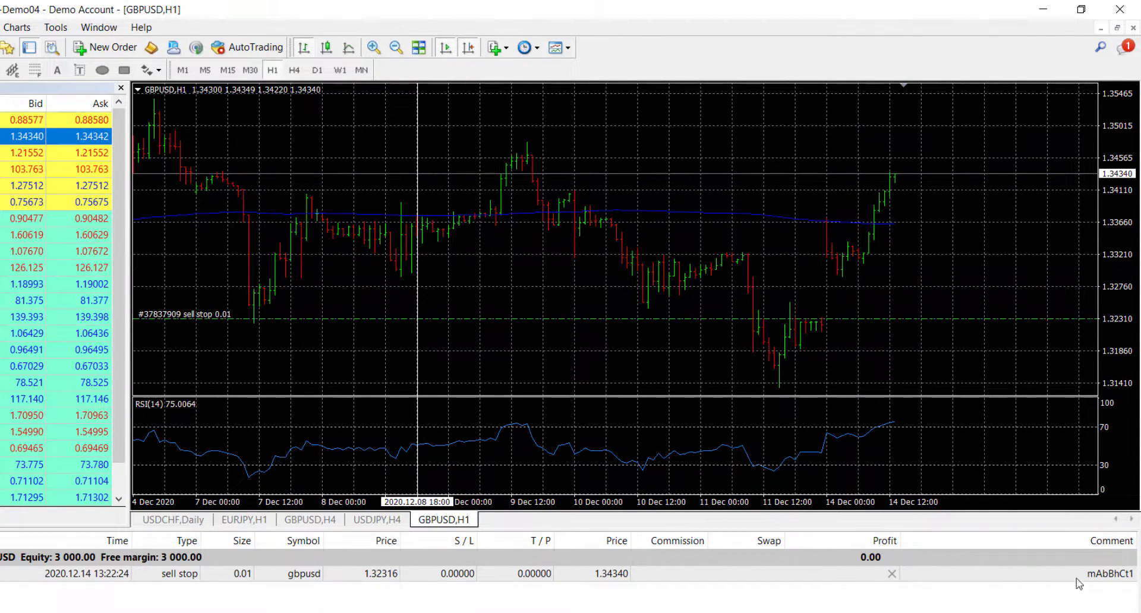
click(1112, 574)
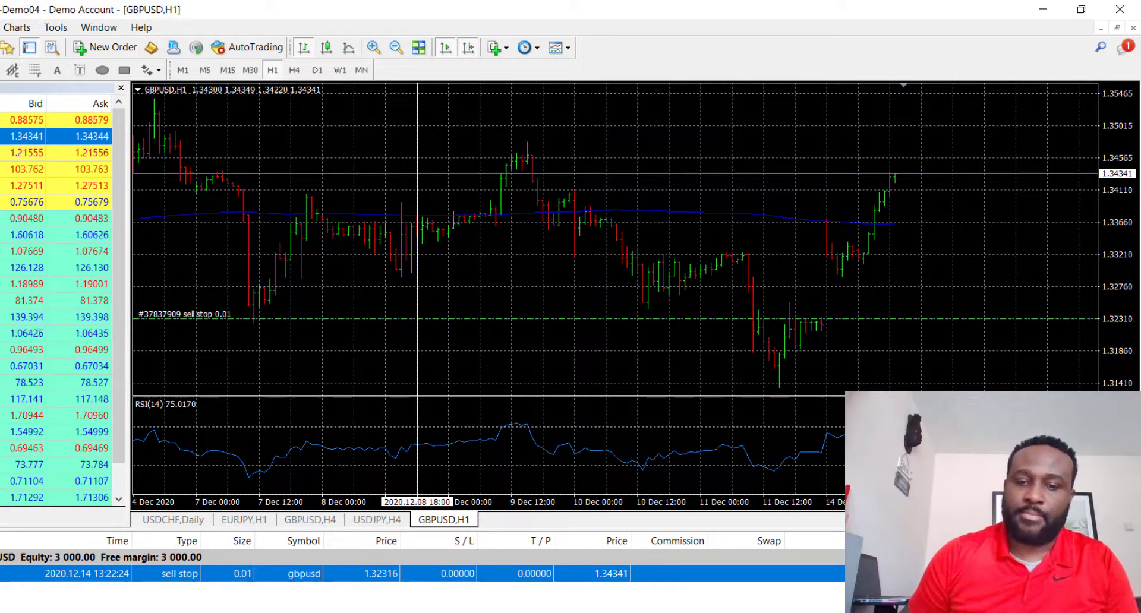
Step: Switch to the Myfxbook account settings and close the small pop-up covering the page
key(alt+Tab)
key(alt+Tab)
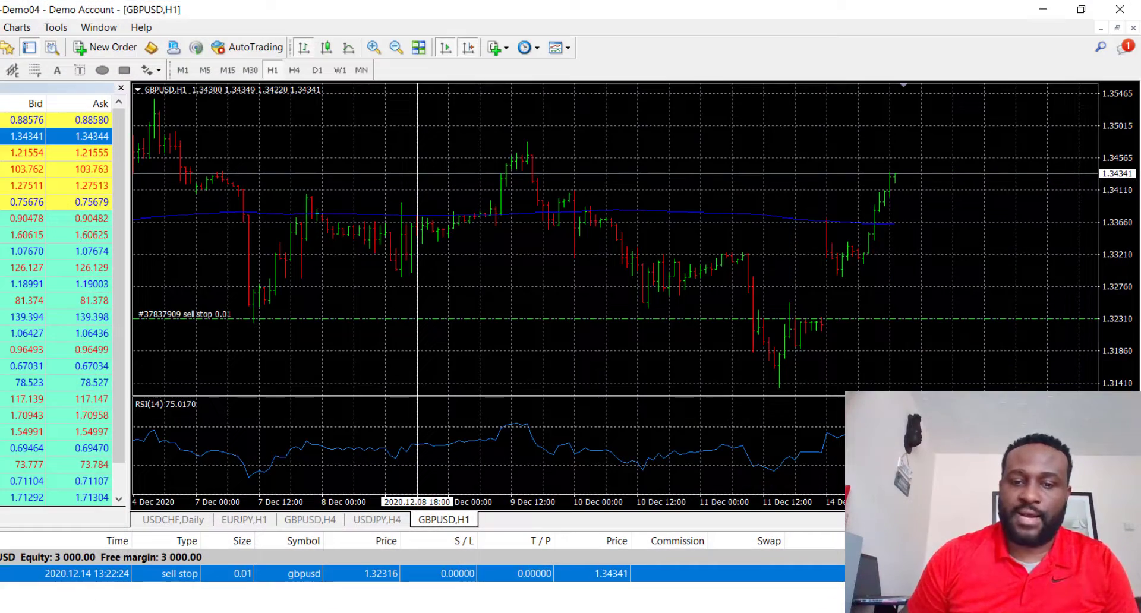
key(alt+Tab)
key(alt+Tab)
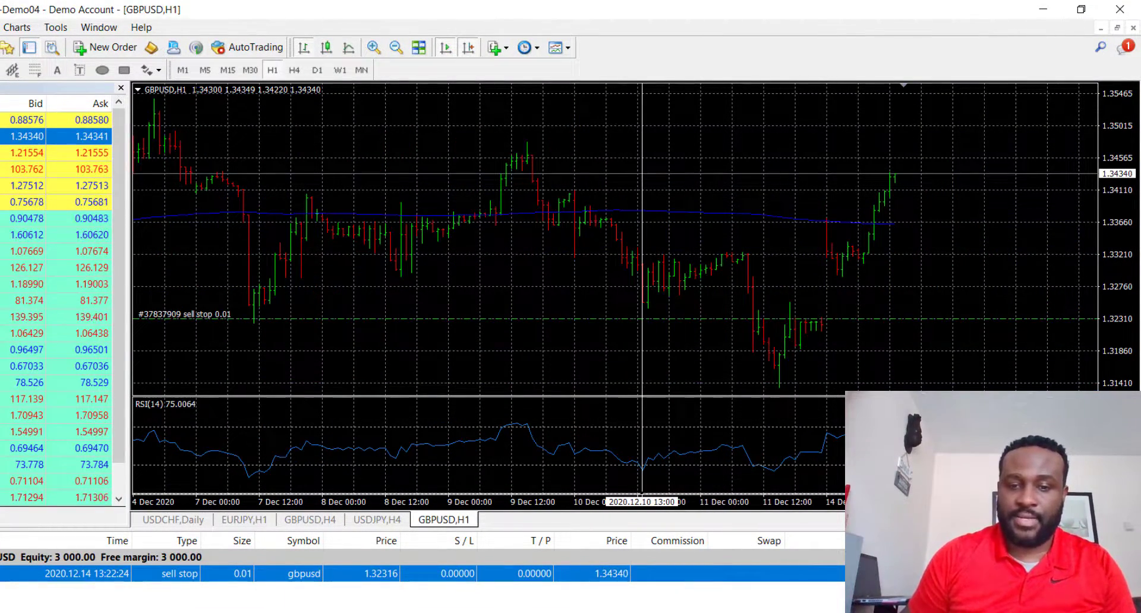
key(alt+Tab)
scroll(579, 535, down, 10)
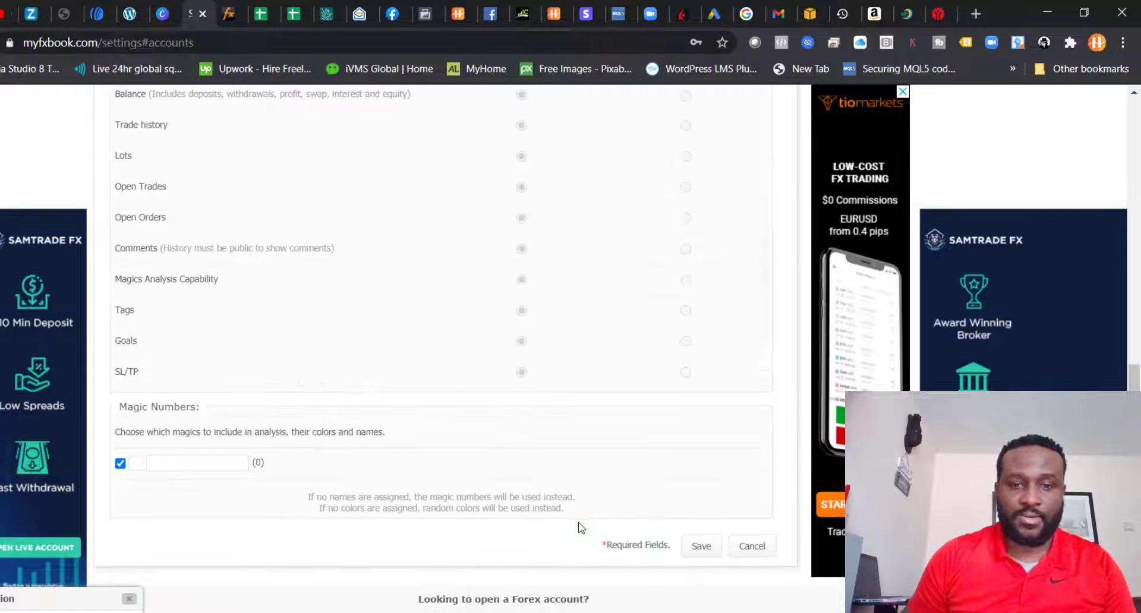
scroll(581, 528, up, 5)
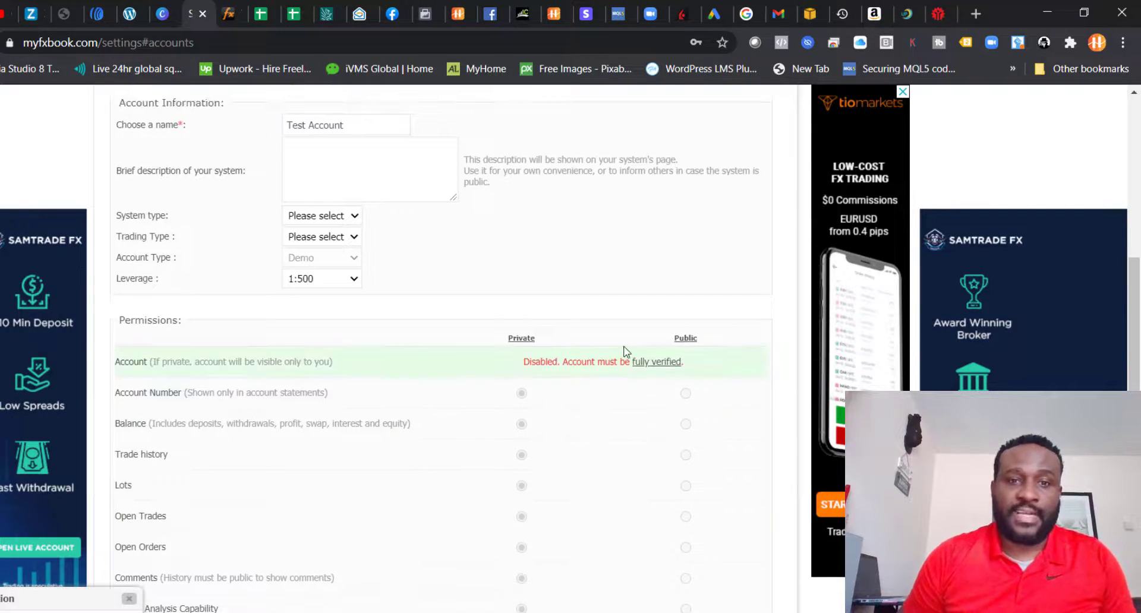
scroll(485, 225, up, 7)
scroll(481, 408, down, 3)
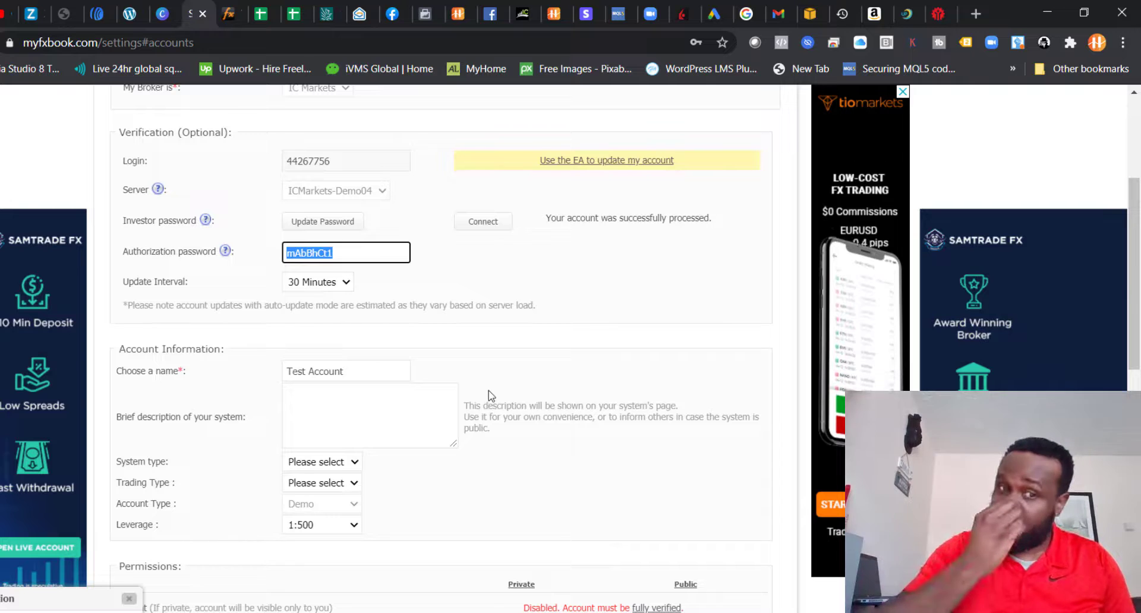
click(129, 599)
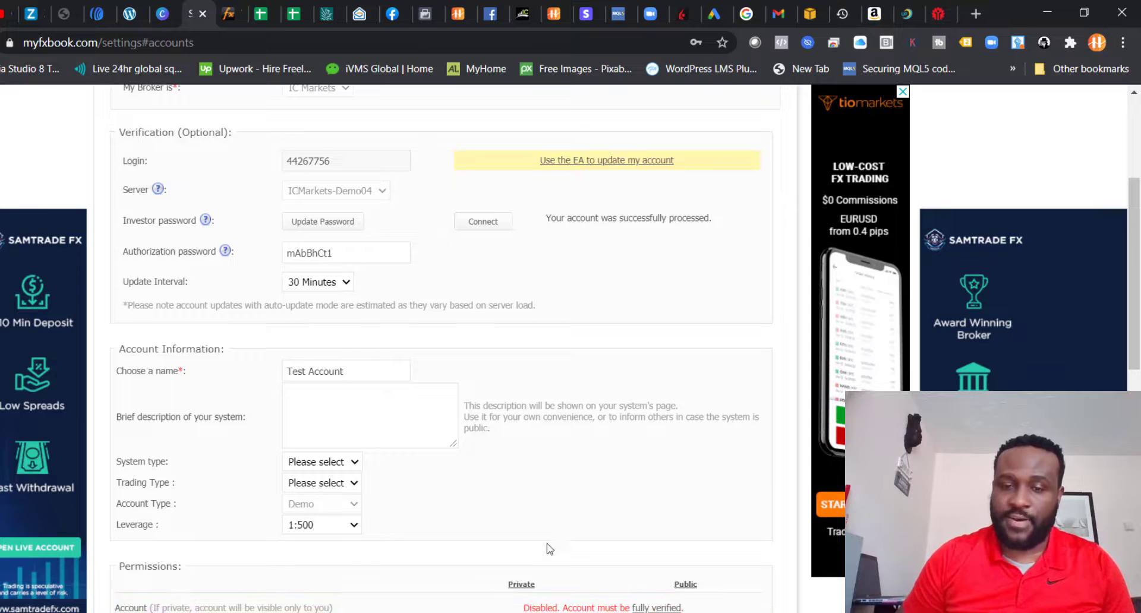
Step: Leave the system description empty and set the Test Account's system type to Technical
scroll(710, 534, down, 5)
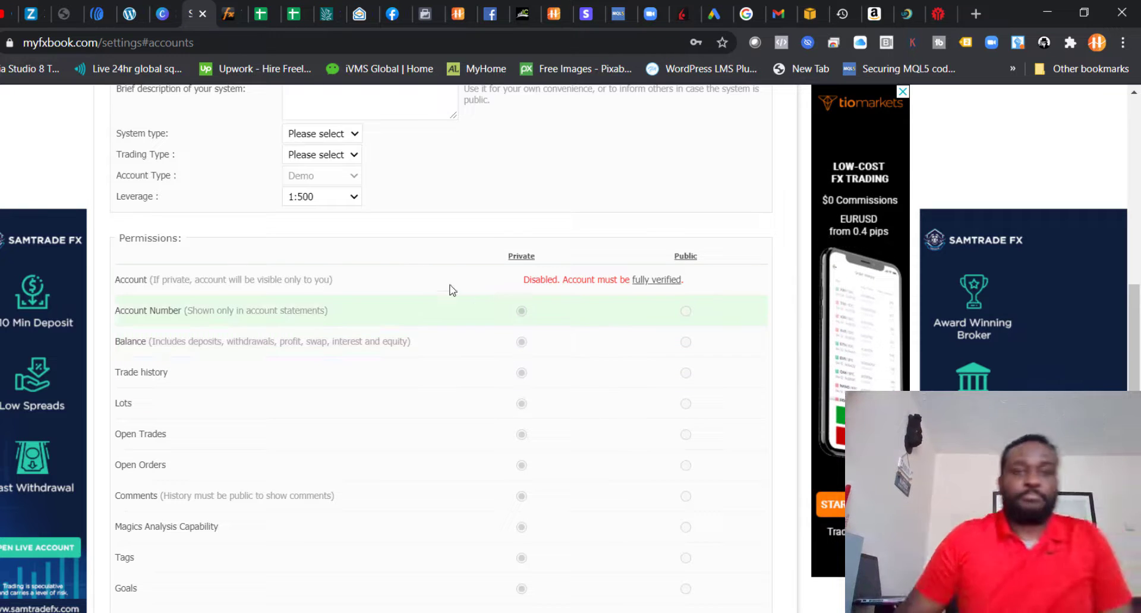
scroll(404, 175, up, 3)
scroll(372, 289, up, 3)
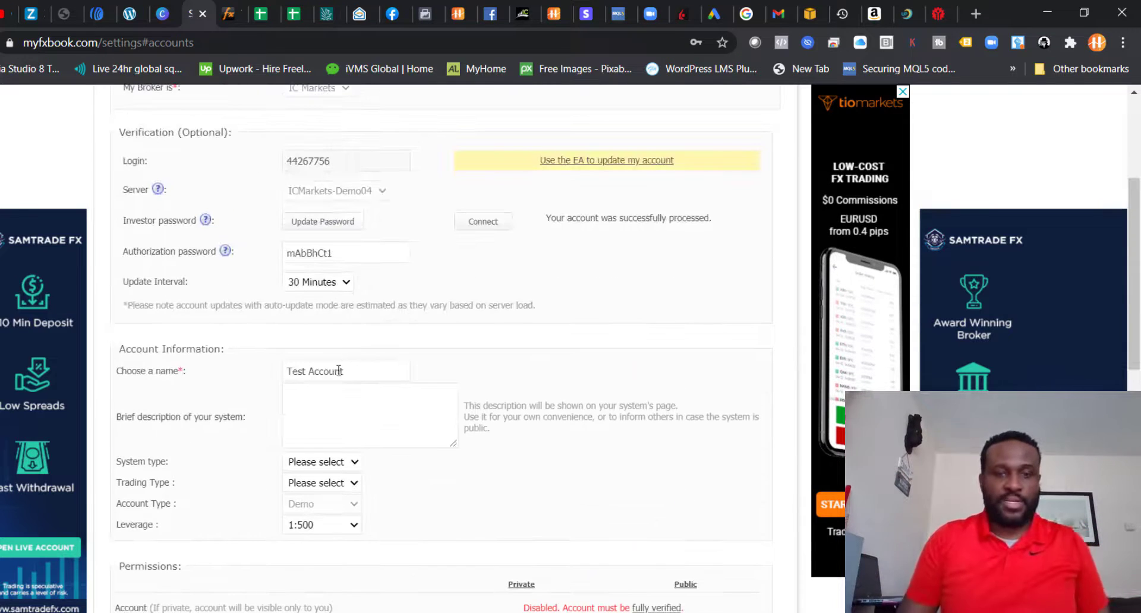
click(326, 423)
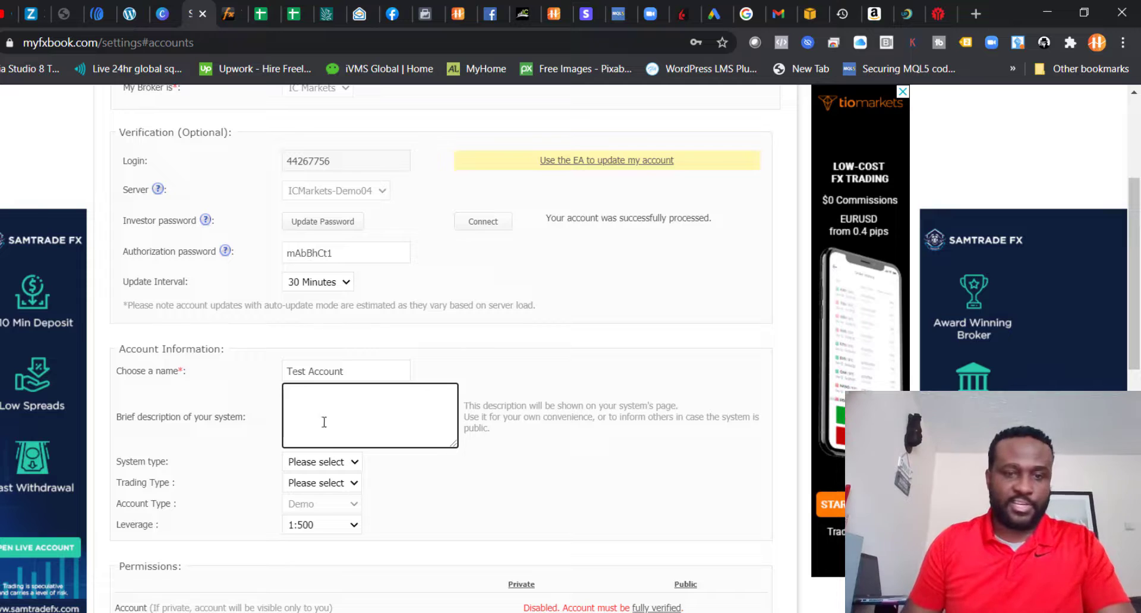
click(333, 464)
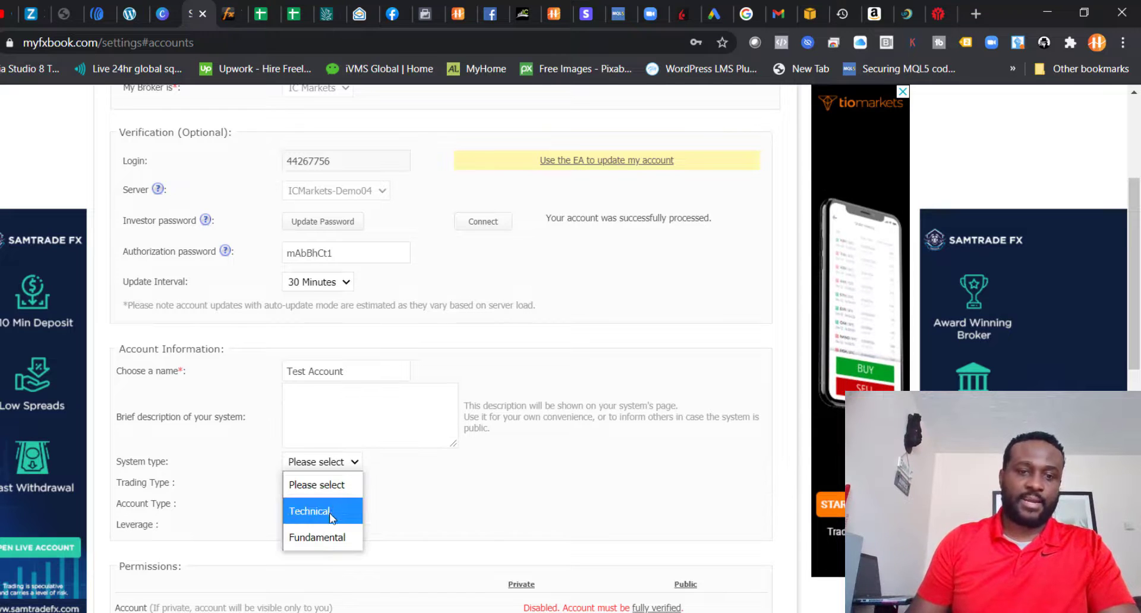
click(351, 509)
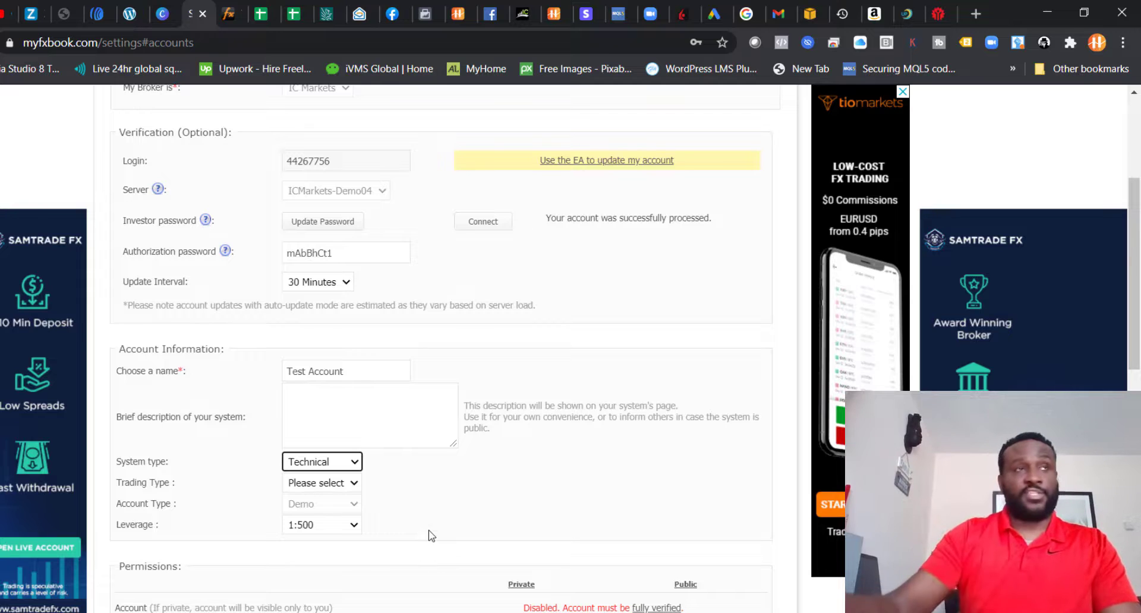
click(355, 467)
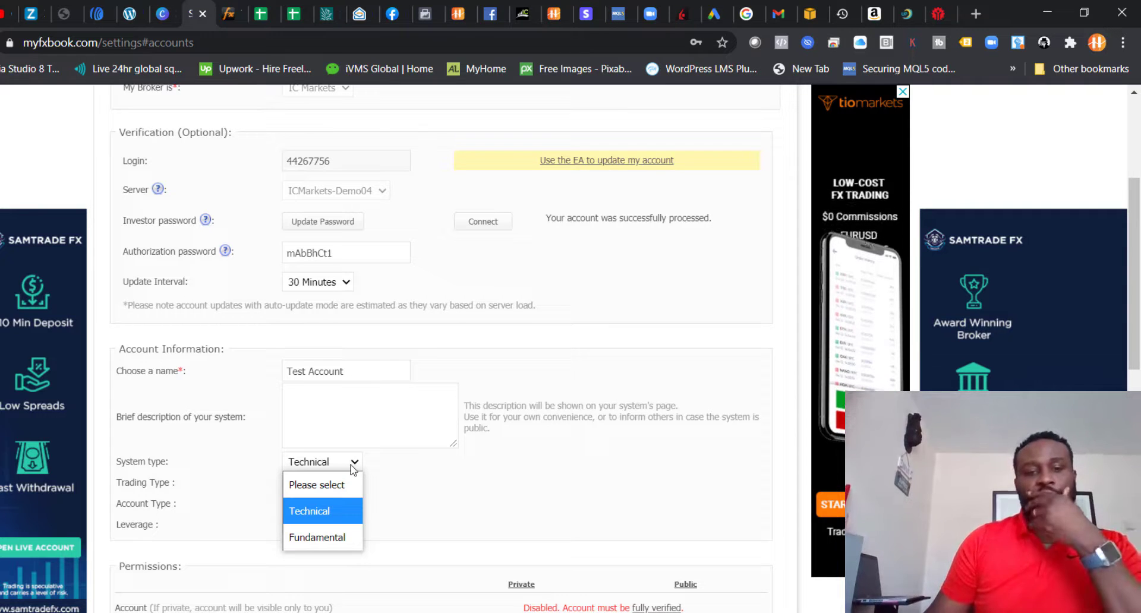
click(333, 511)
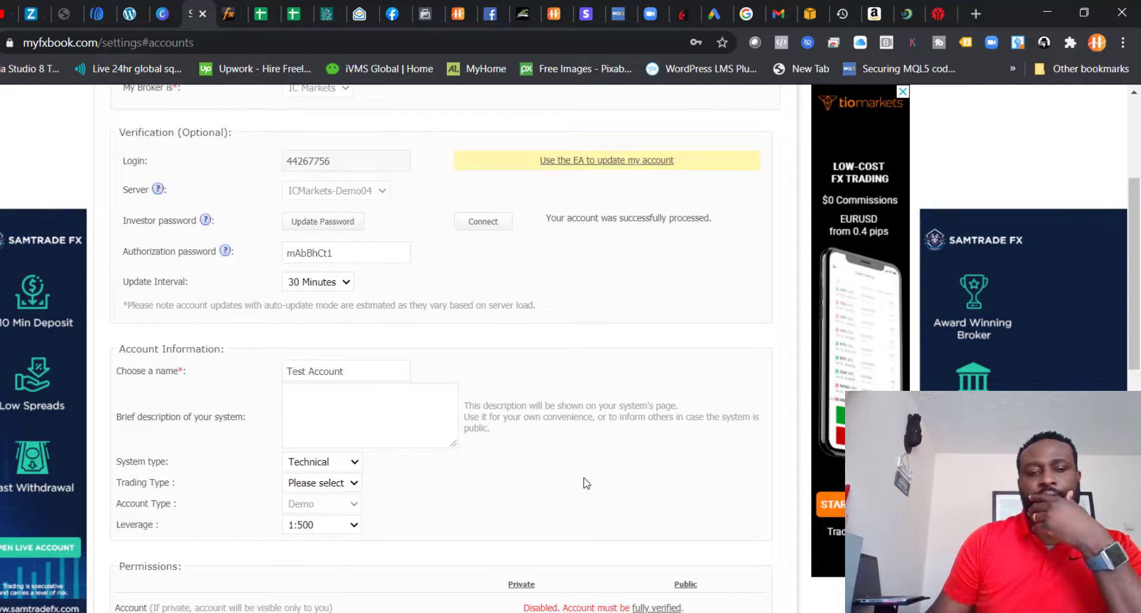
Step: Set the Test Account's trading type to Manual and save the account settings
click(353, 484)
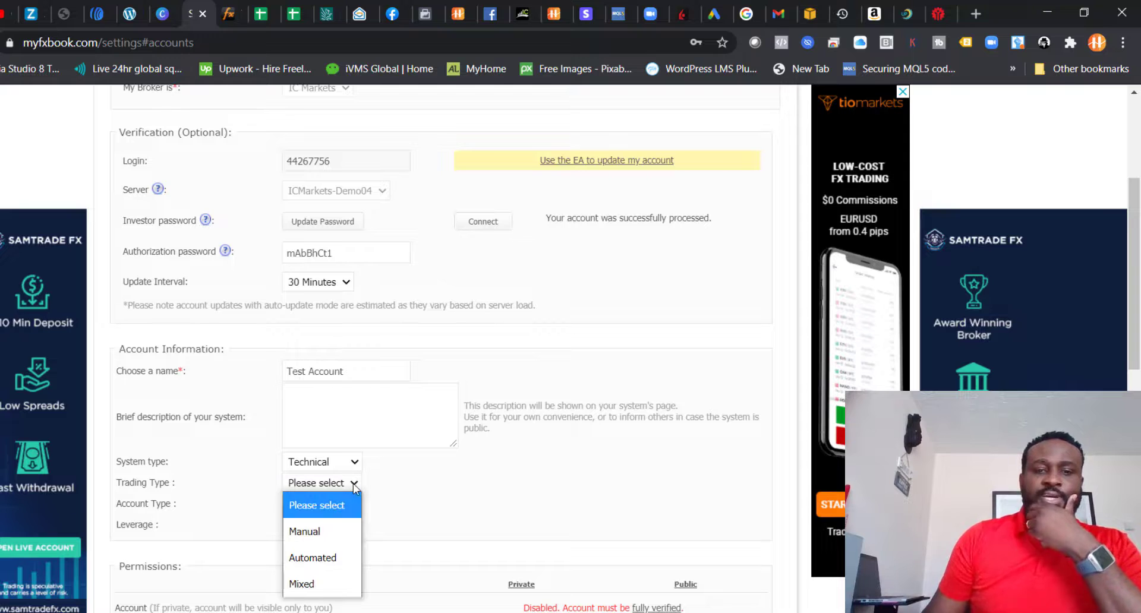
click(307, 535)
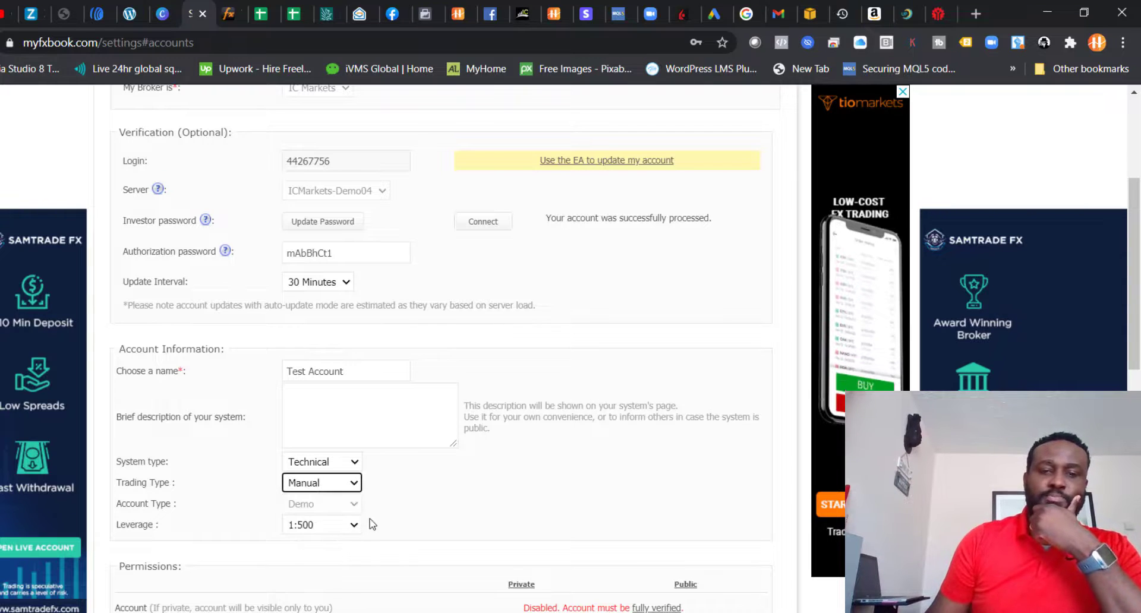
click(354, 483)
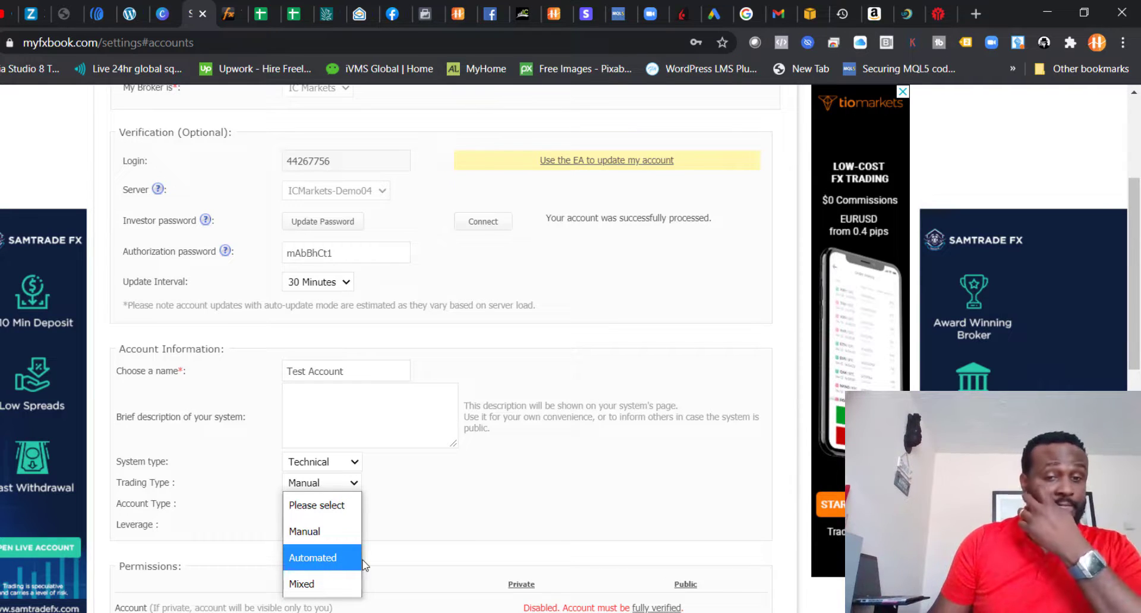
click(356, 530)
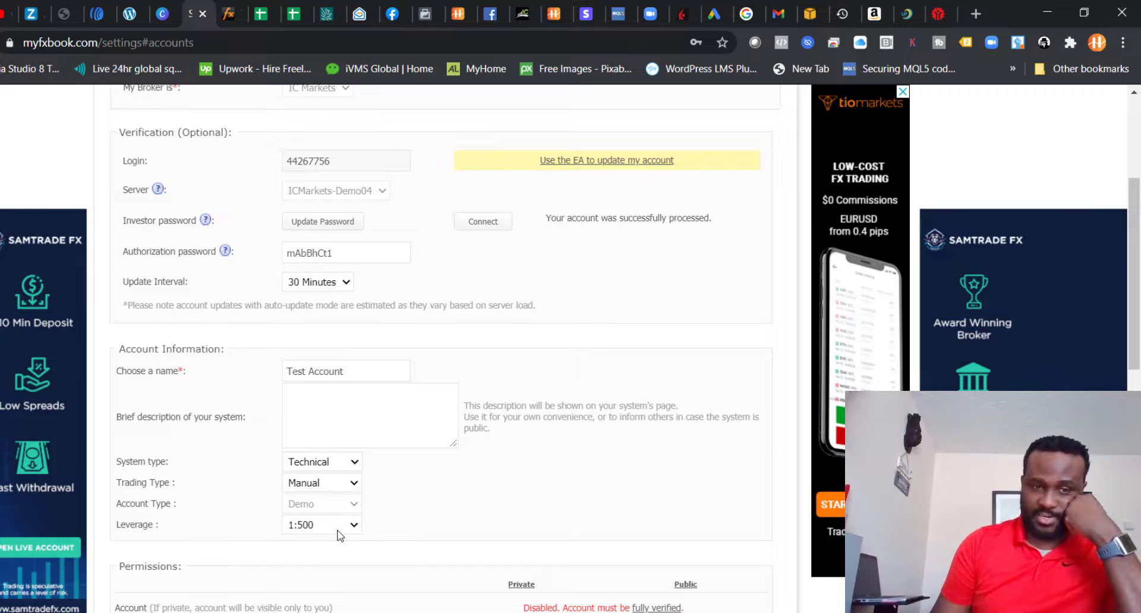
scroll(514, 499, down, 14)
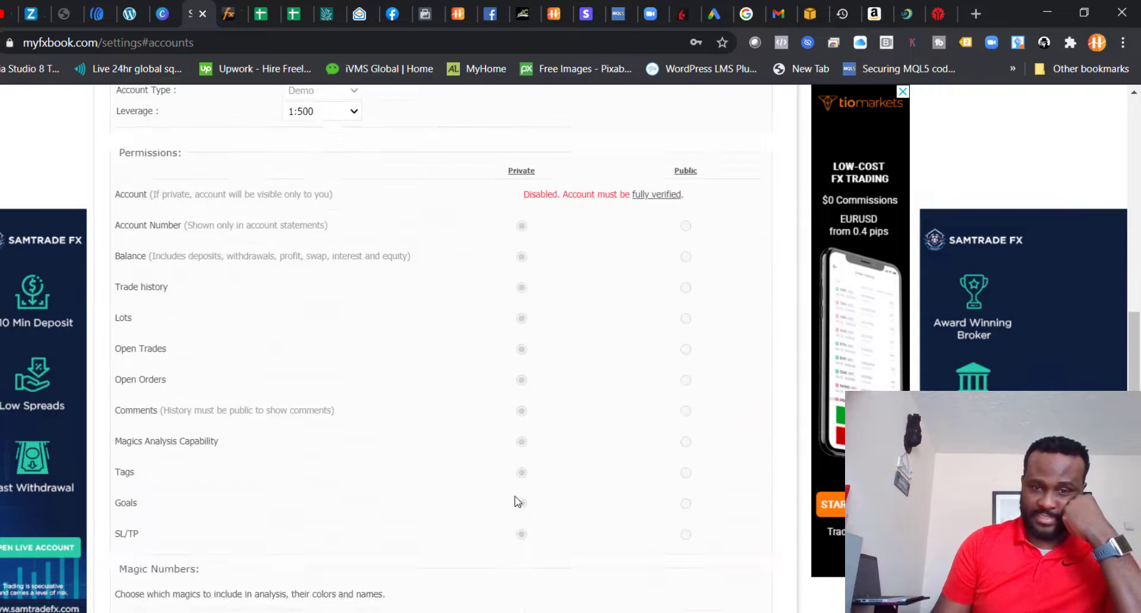
scroll(516, 493, up, 4)
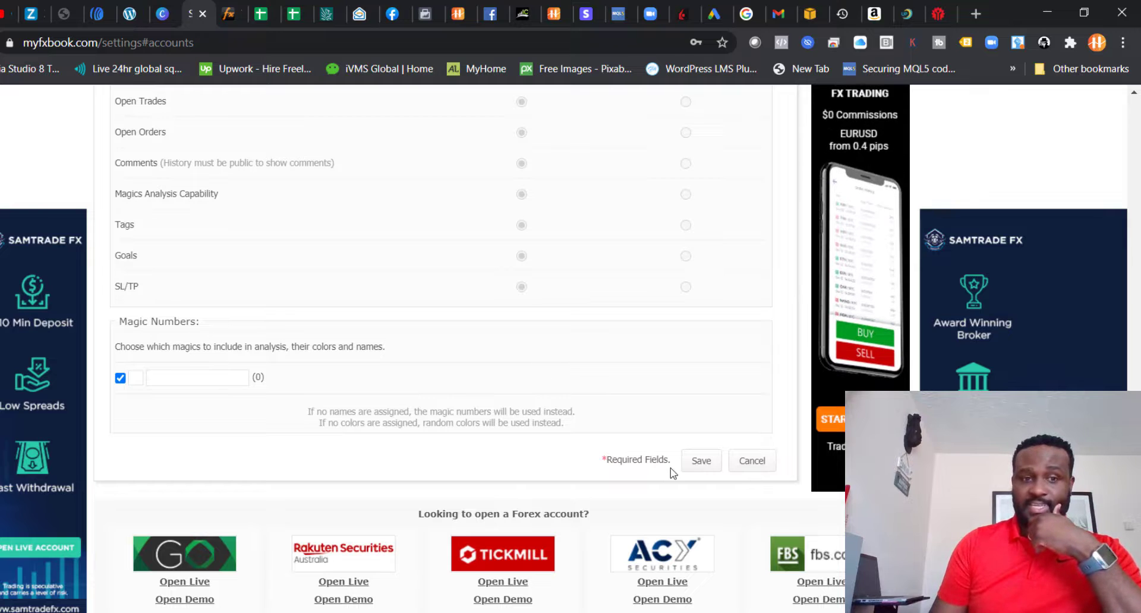
click(695, 462)
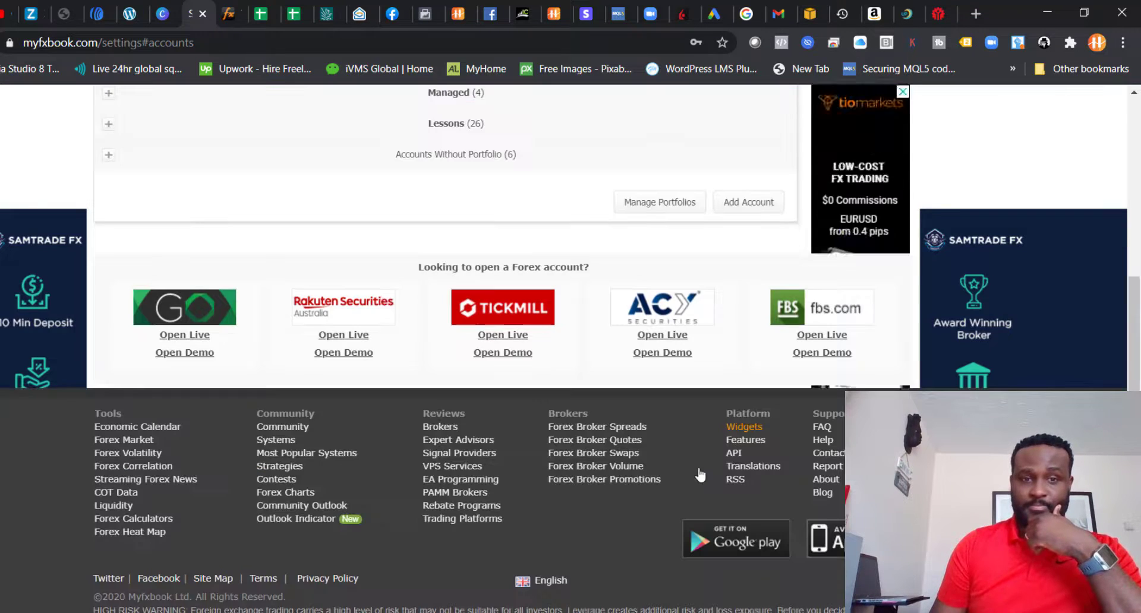
Step: Open the Test Account's portfolio page and close the advertisement overlay
scroll(659, 368, up, 5)
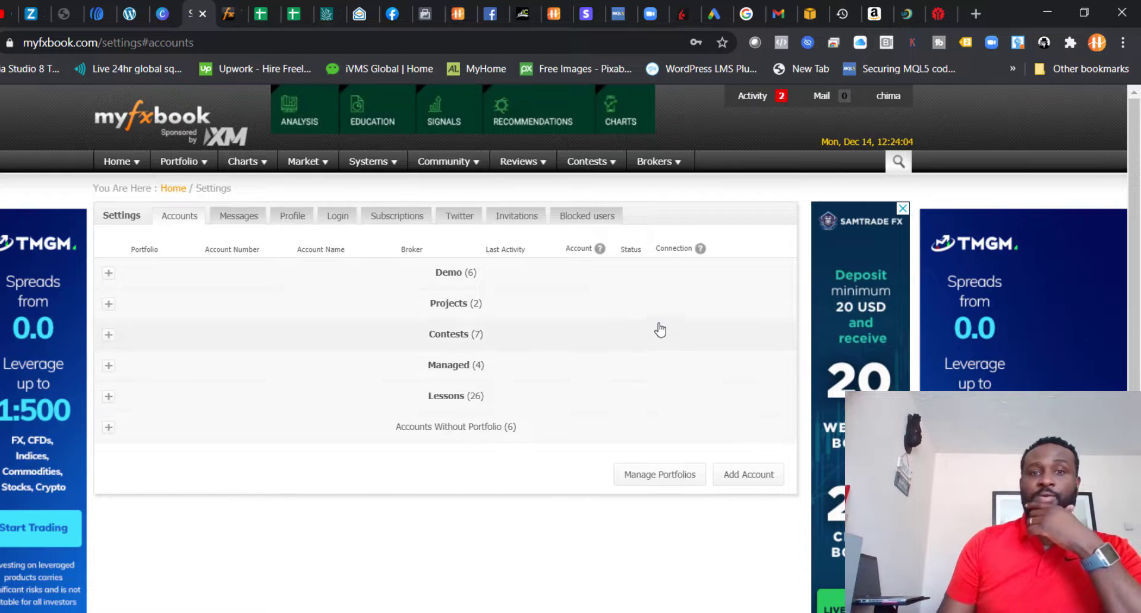
mouse_move(184, 168)
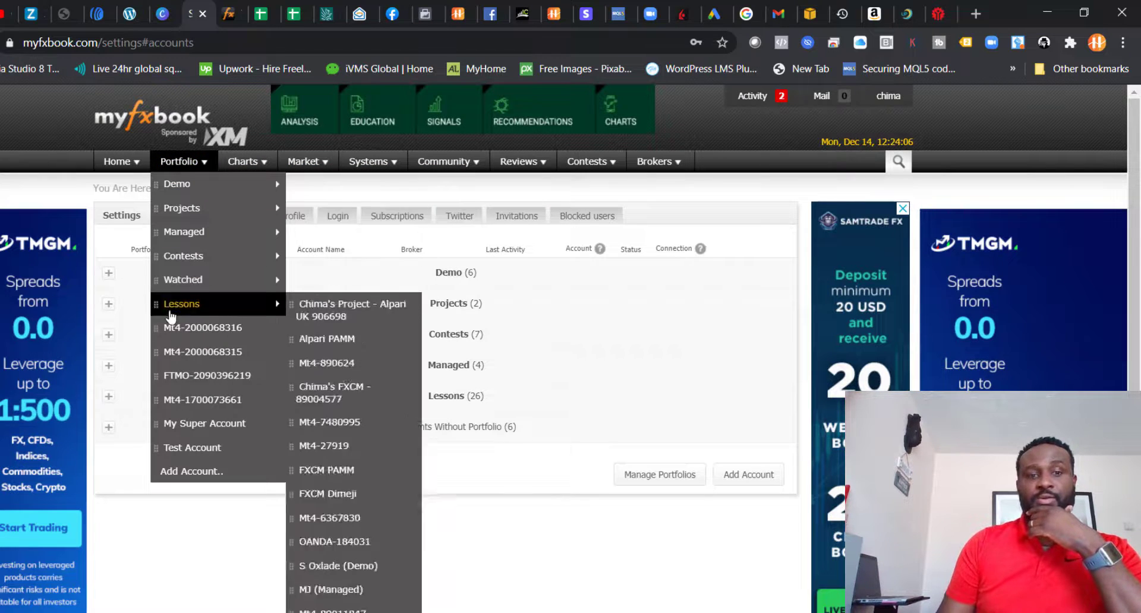
click(181, 450)
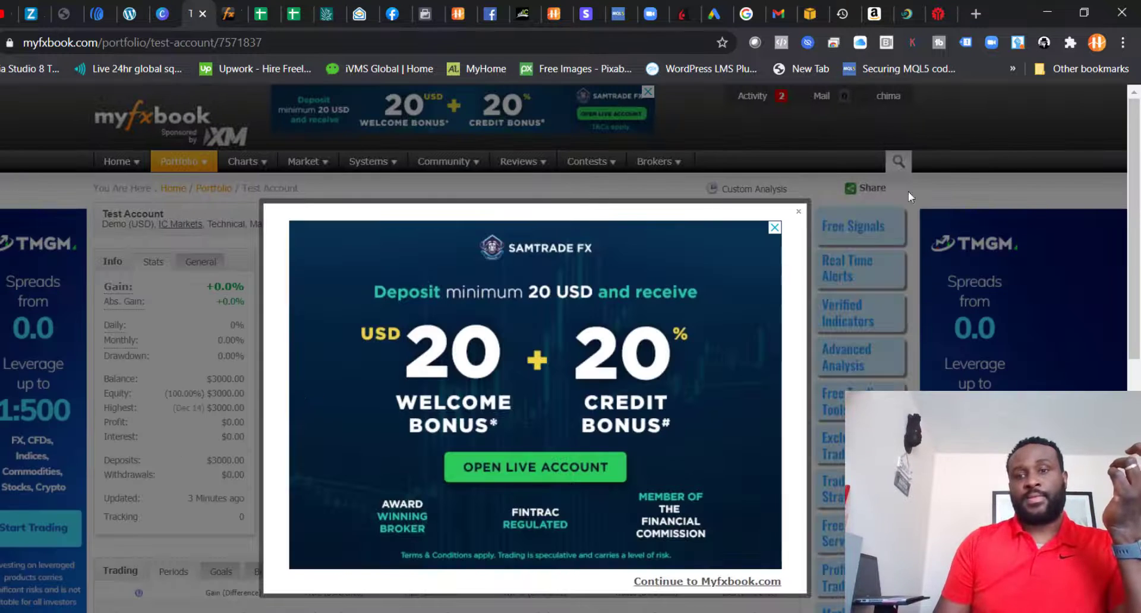
click(798, 214)
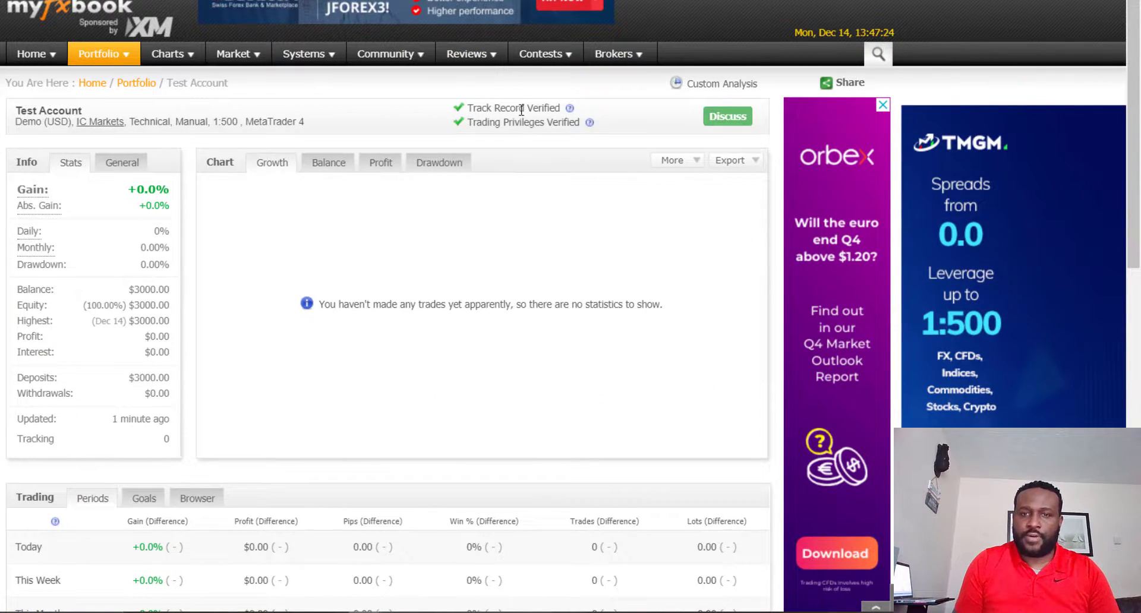
Step: Examine the Test Account's track record and trading privileges verification status along with its statistics
mouse_move(570, 109)
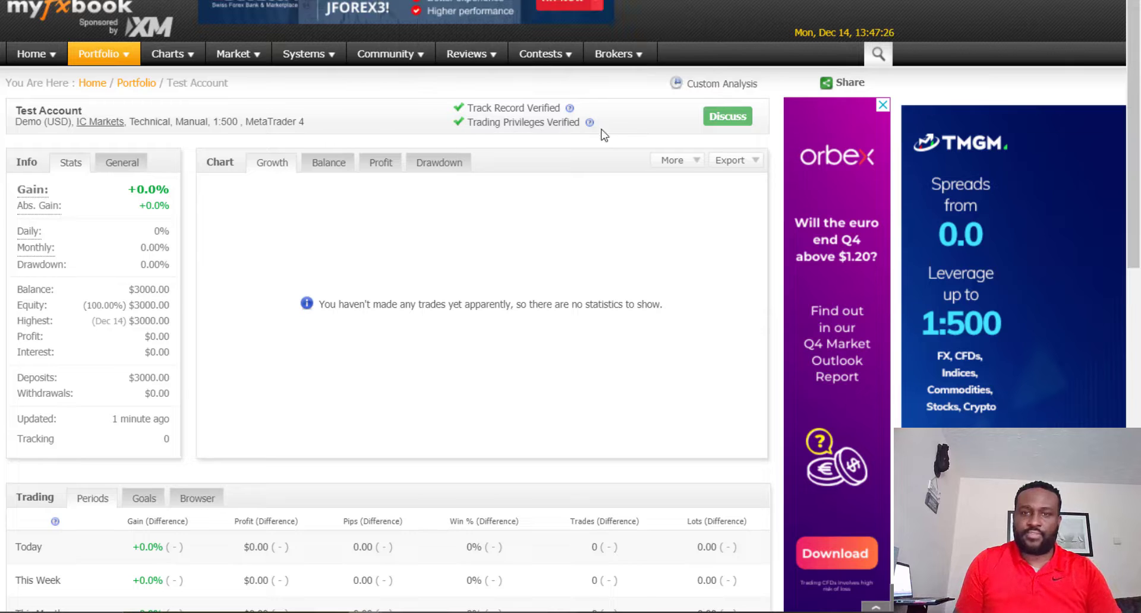
scroll(461, 214, down, 3)
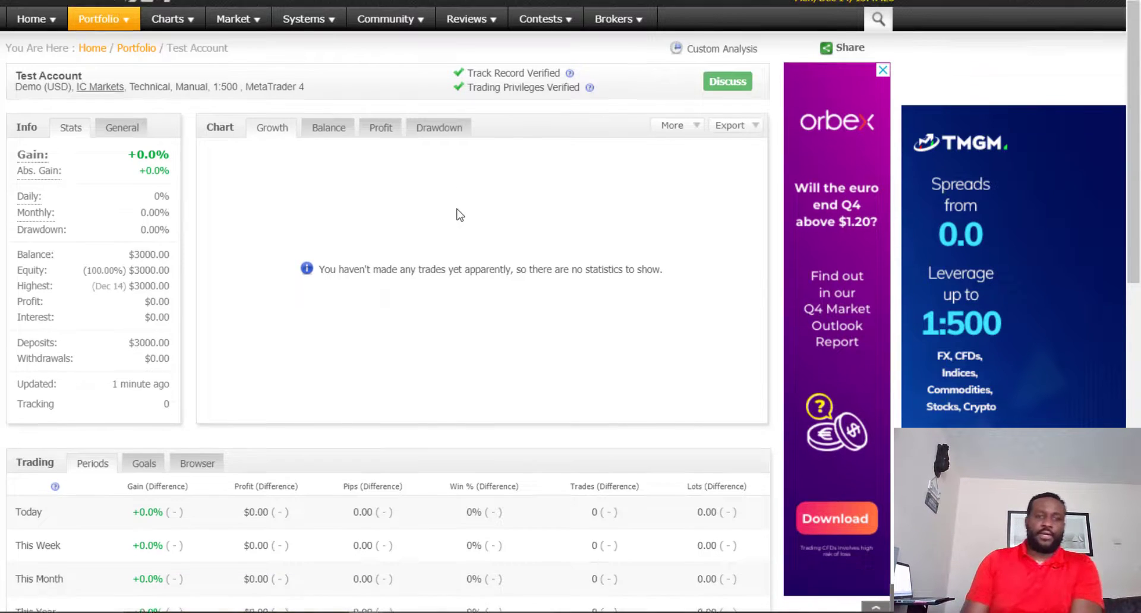
scroll(113, 262, up, 3)
scroll(113, 261, down, 4)
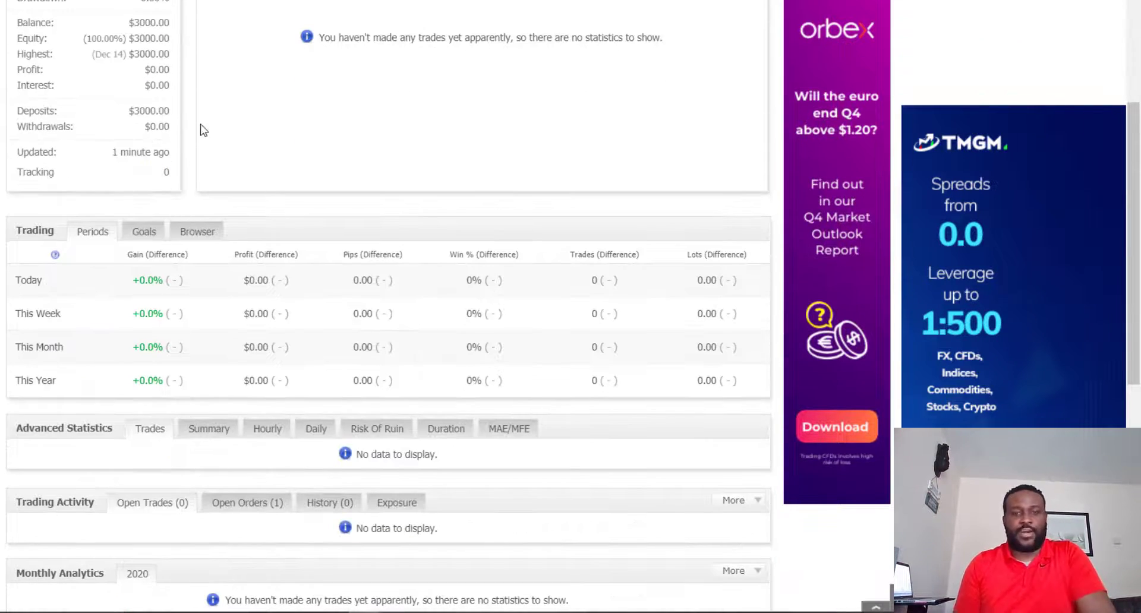
scroll(256, 132, down, 5)
scroll(262, 113, up, 8)
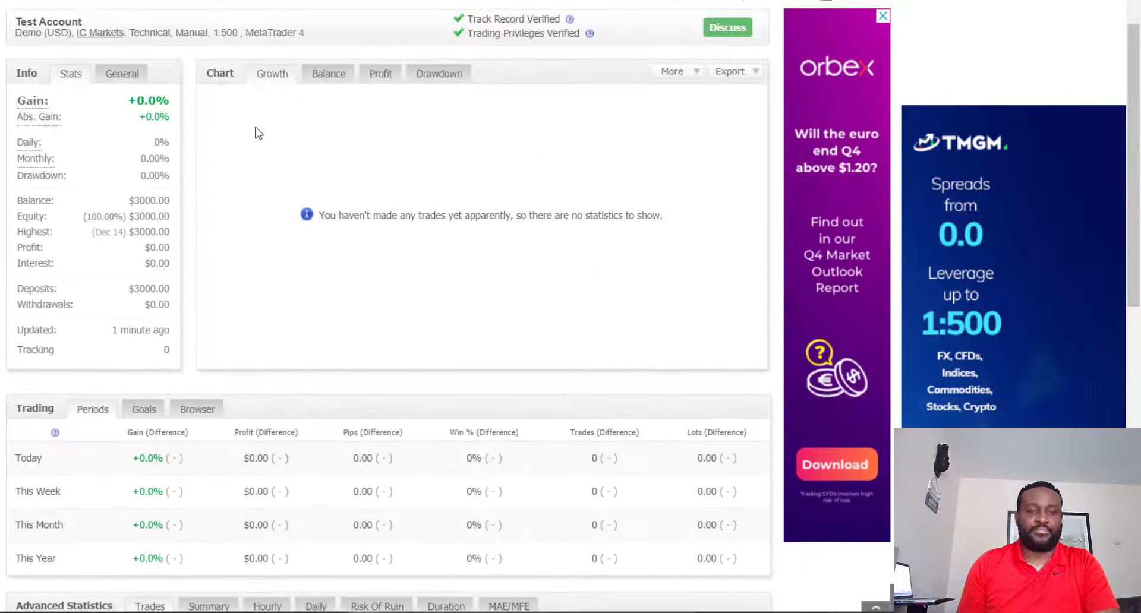
scroll(257, 133, up, 2)
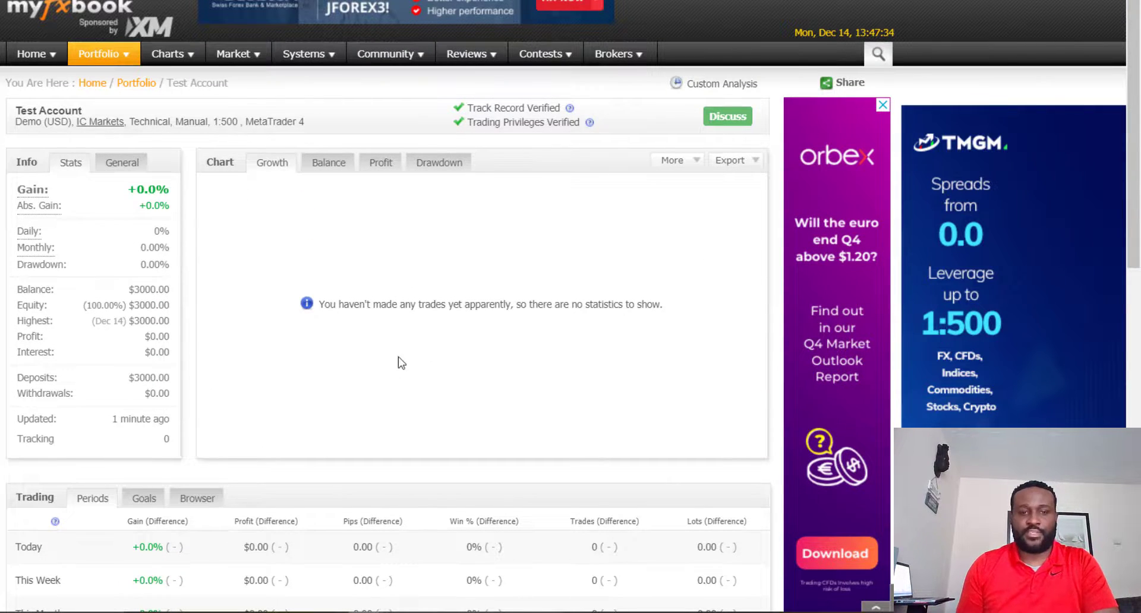
Step: Show the open orders in the Test Account's trading activity and check the comment of the GBPUSD sell stop
scroll(401, 362, down, 4)
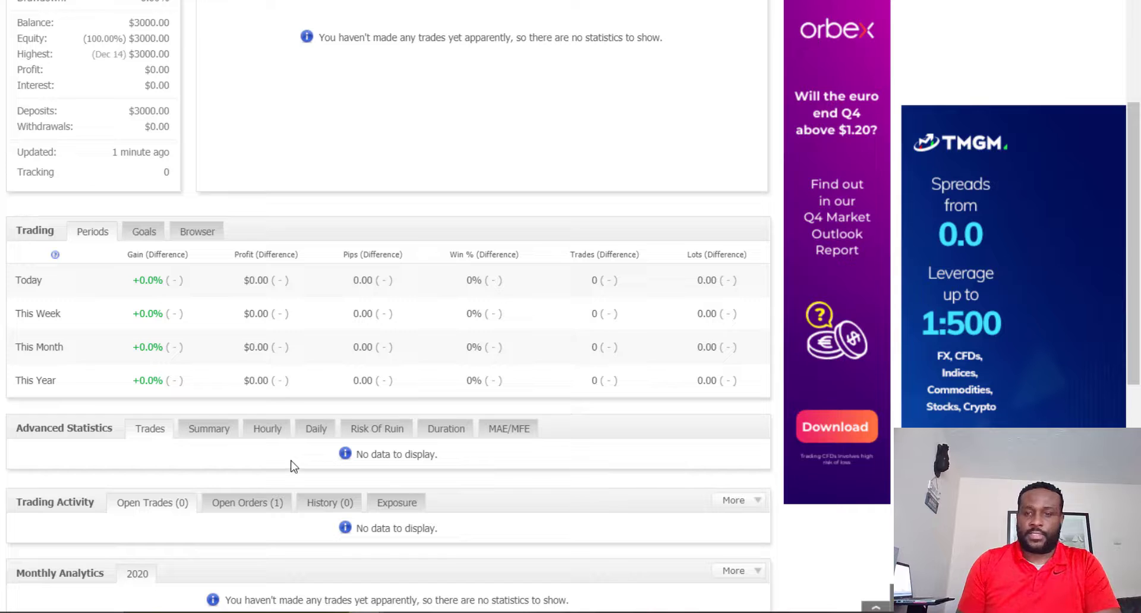
scroll(300, 438, down, 2)
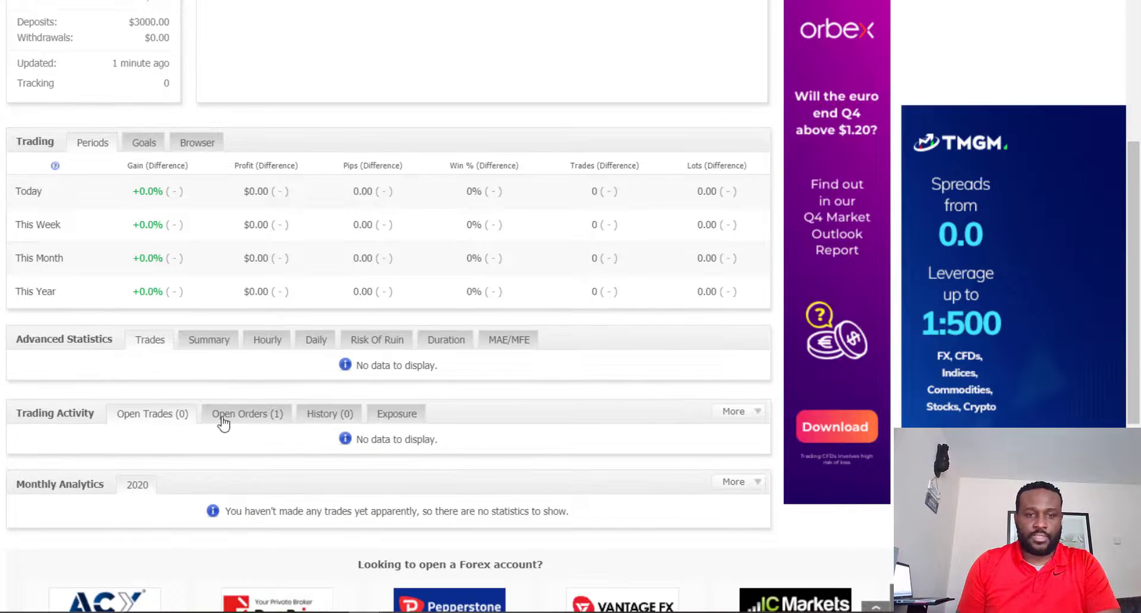
click(223, 419)
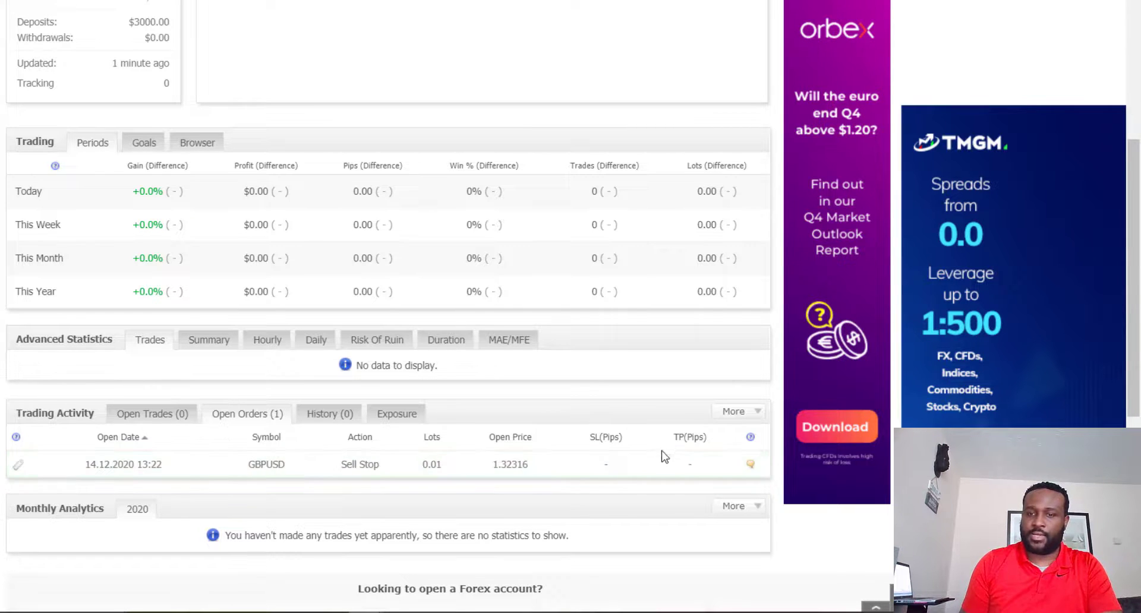
mouse_move(749, 466)
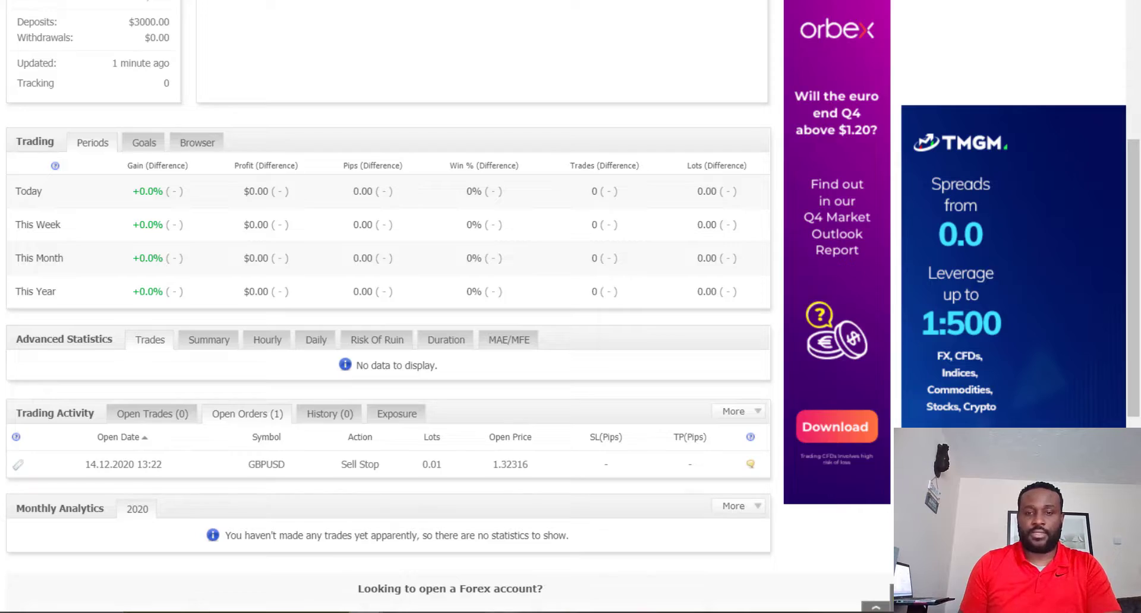
Step: Switch to MetaTrader 4 and delete the pending GBPUSD sell stop order, accepting the One-Click Trading terms and conditions
click(502, 612)
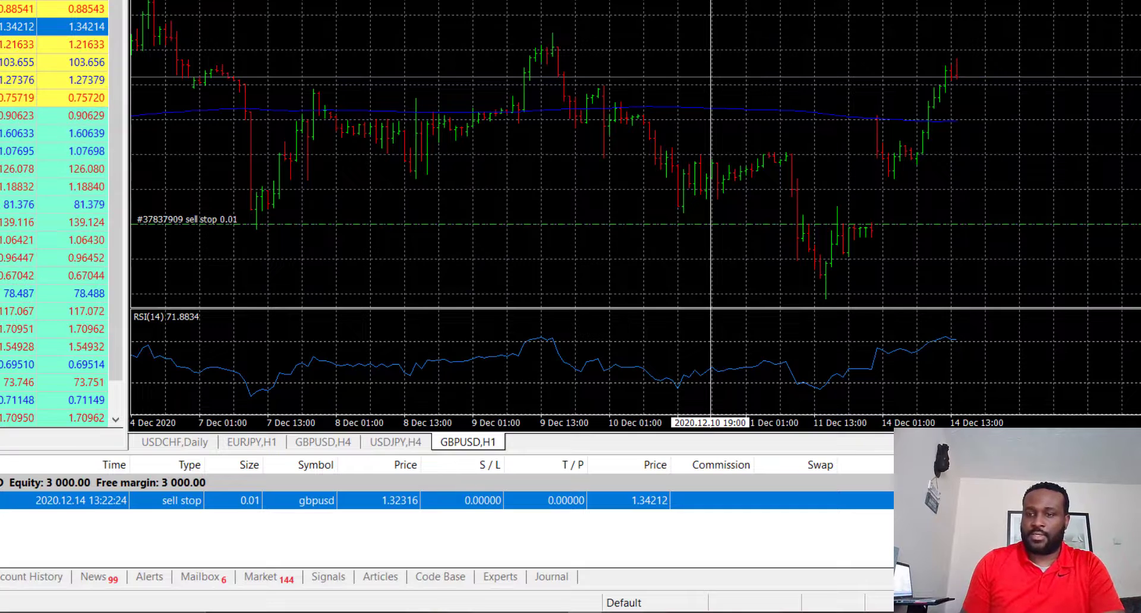
click(1133, 501)
click(356, 367)
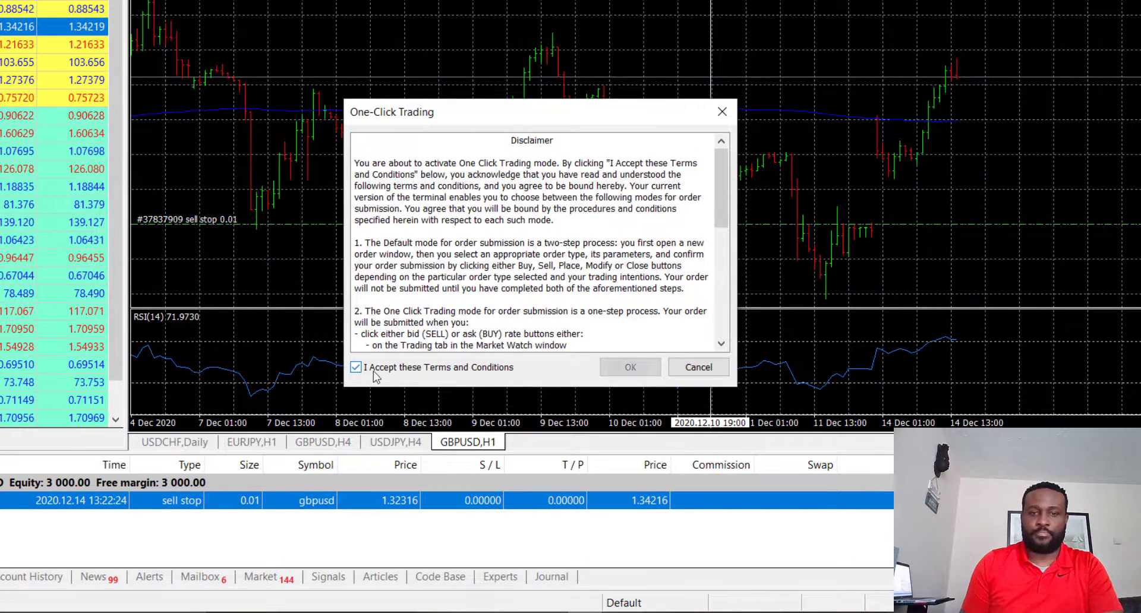
click(630, 367)
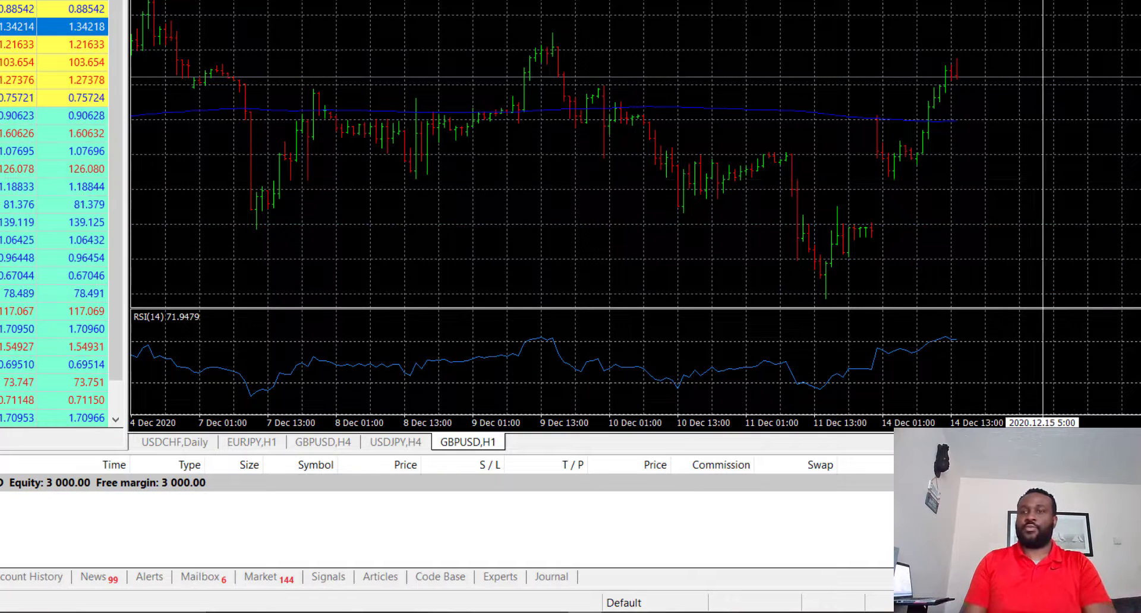
Step: Return to Myfxbook and open the Test Account for editing from the accounts without portfolio in the account settings
key(alt+Tab)
scroll(574, 293, up, 5)
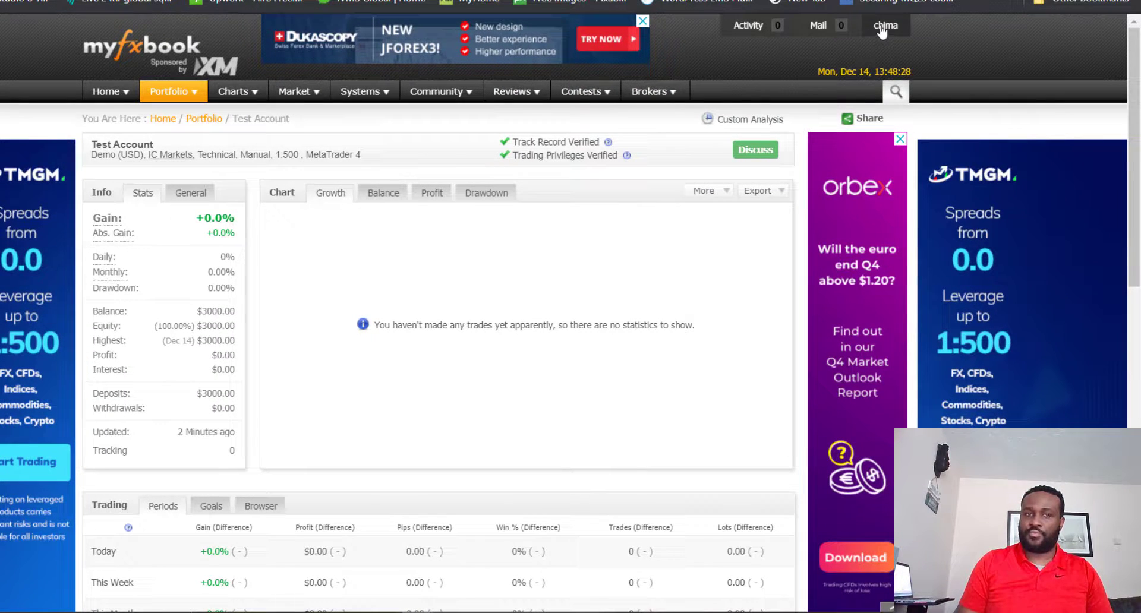
click(882, 30)
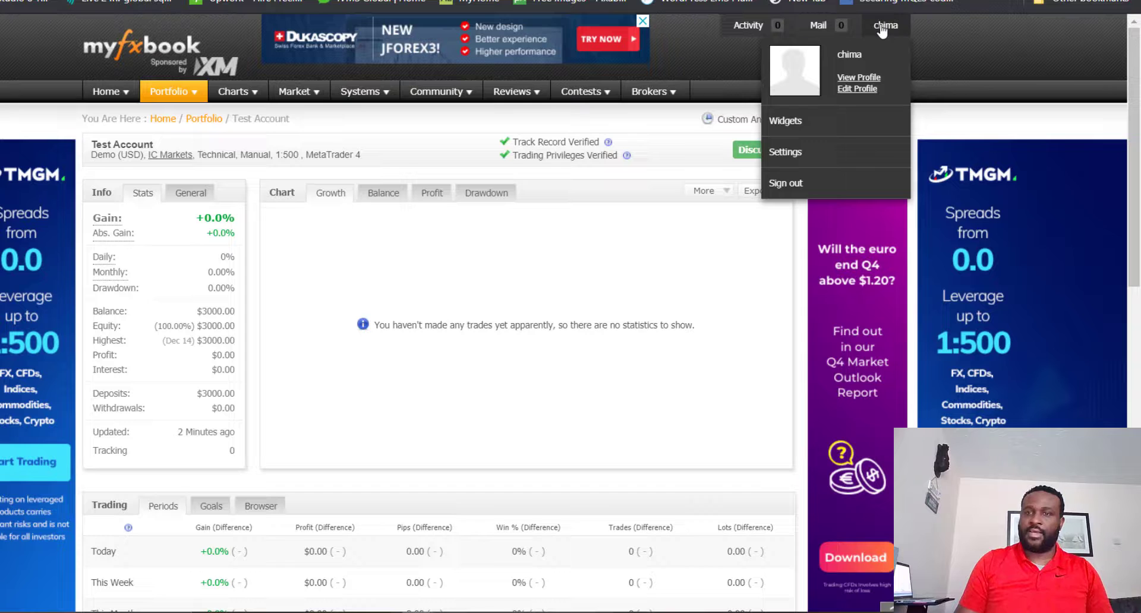
click(786, 160)
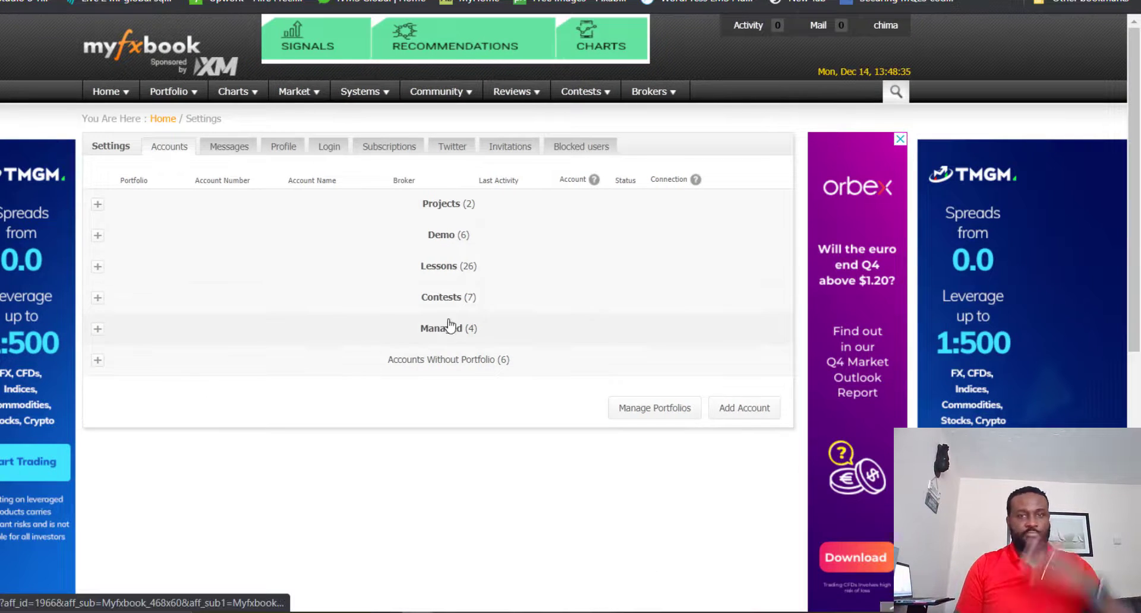
click(456, 366)
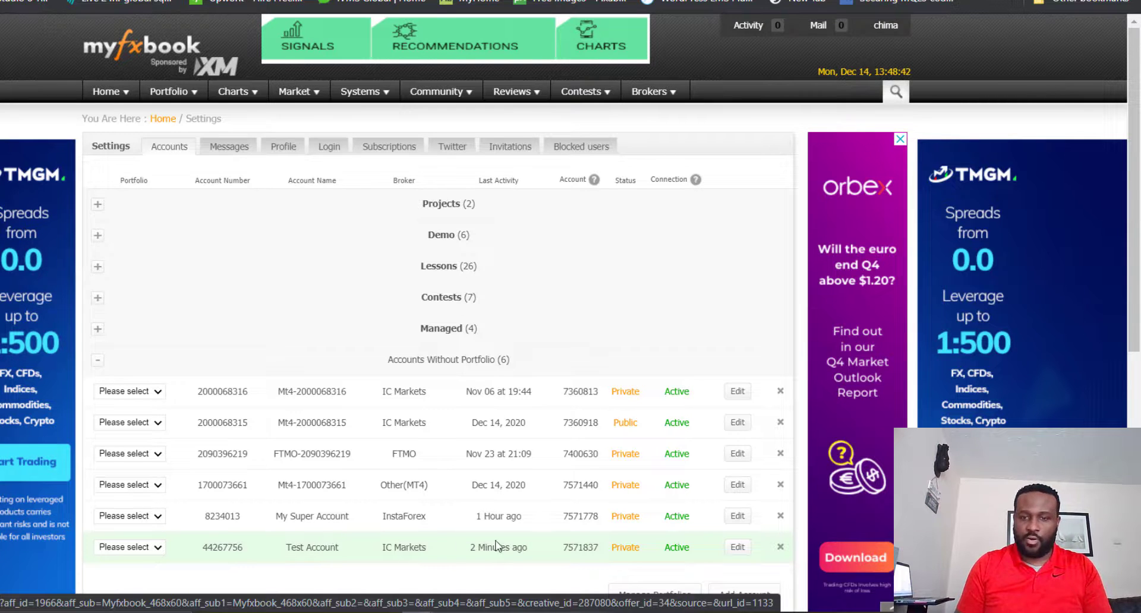
click(736, 547)
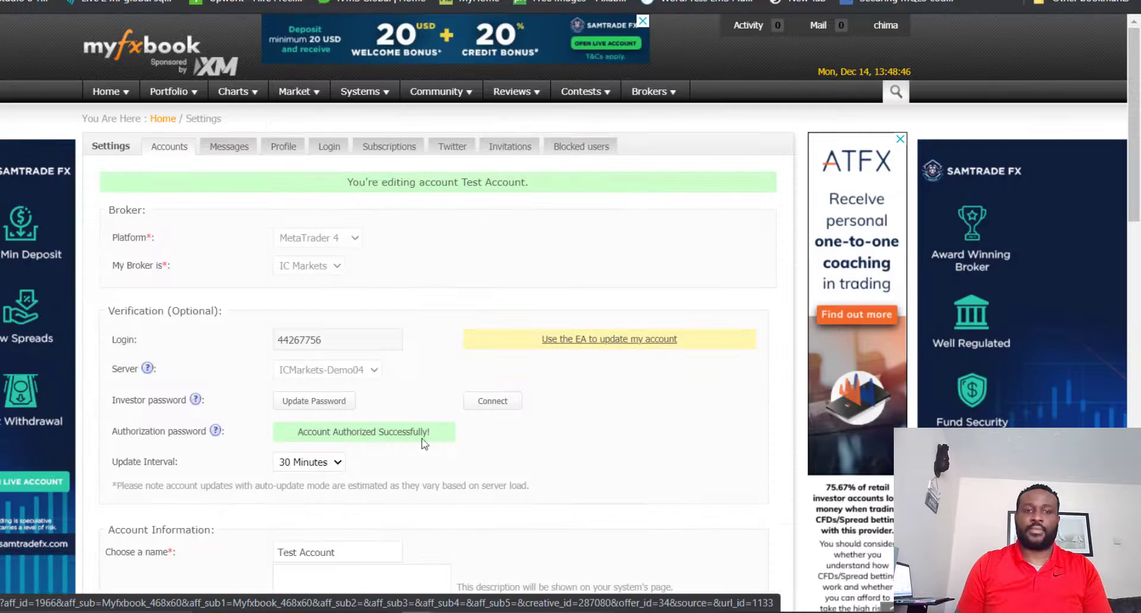
Step: Reconnect the Test Account to its trading server to request an account update
scroll(356, 285, down, 2)
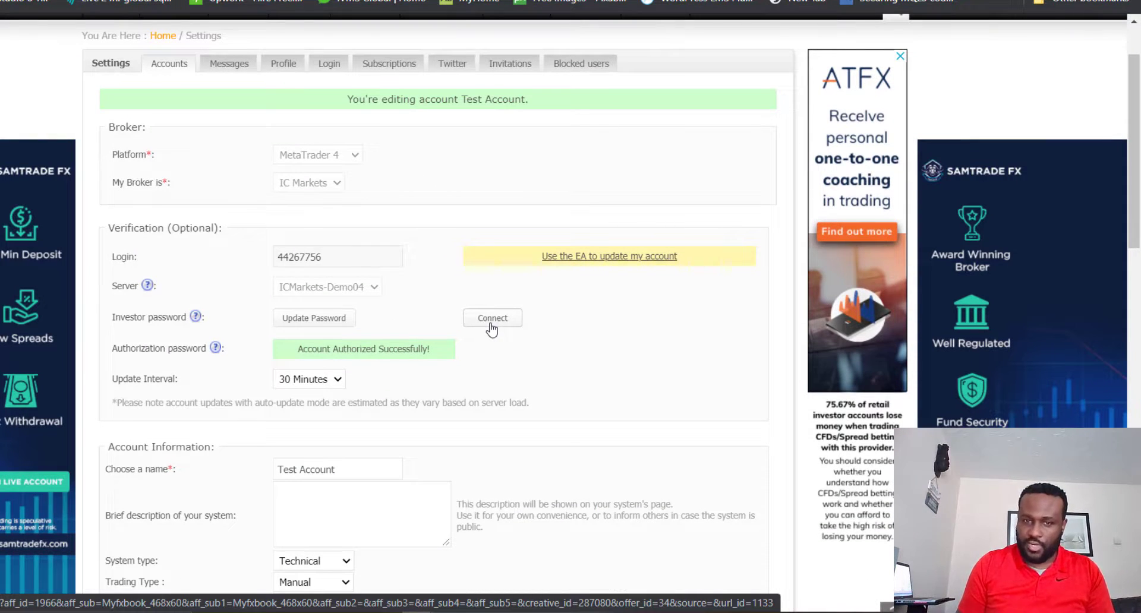
click(492, 317)
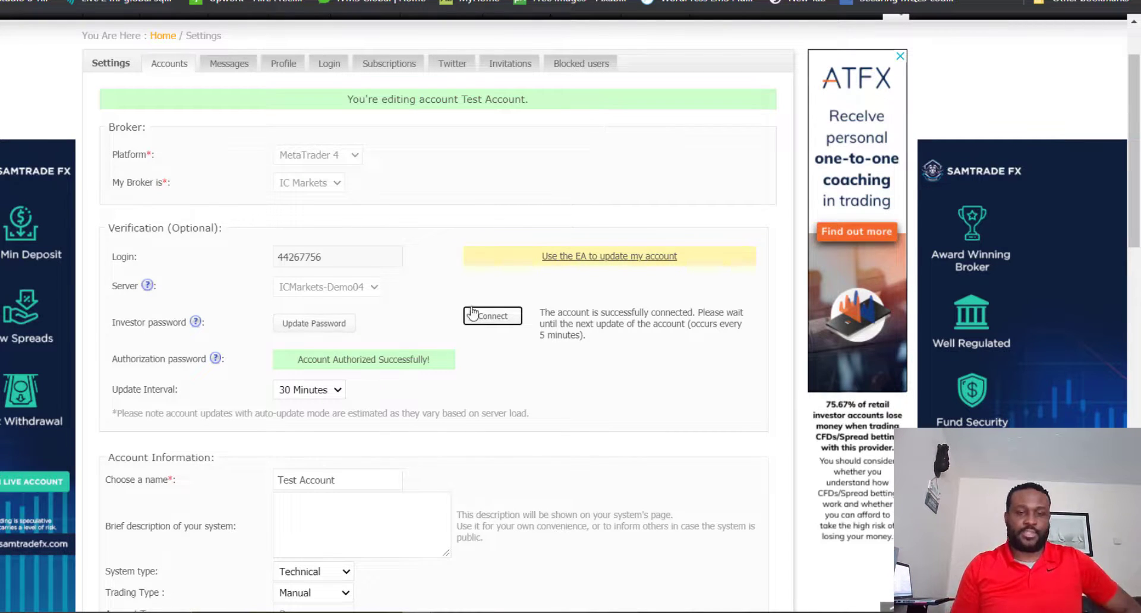
scroll(558, 268, down, 2)
scroll(572, 287, up, 4)
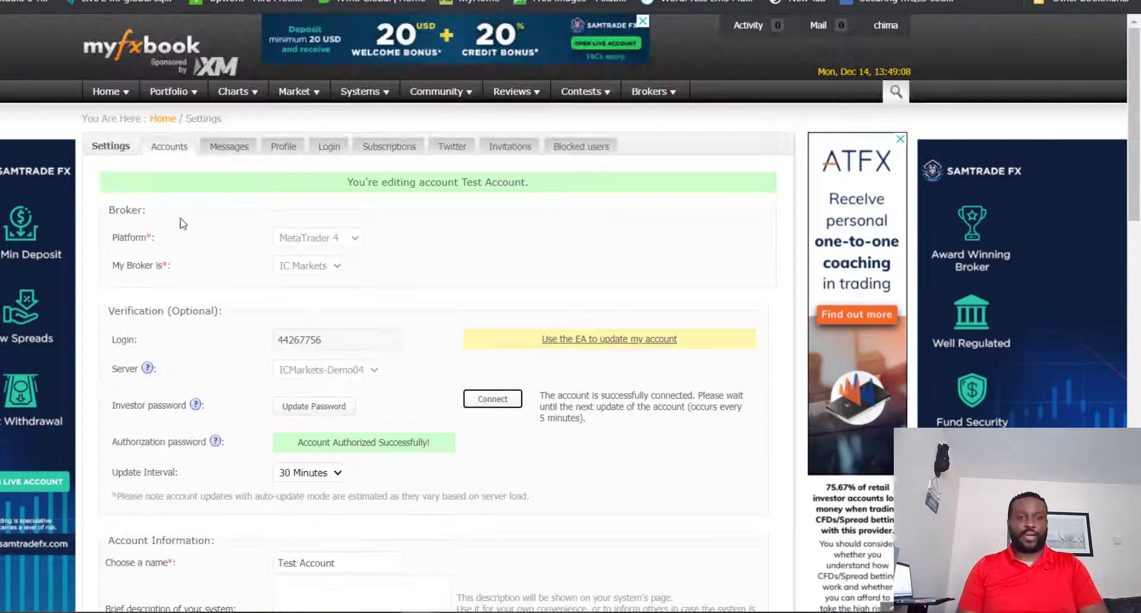
Step: Open the Test Account's portfolio page and check its trading activity and last update time for the deleted order
mouse_move(188, 96)
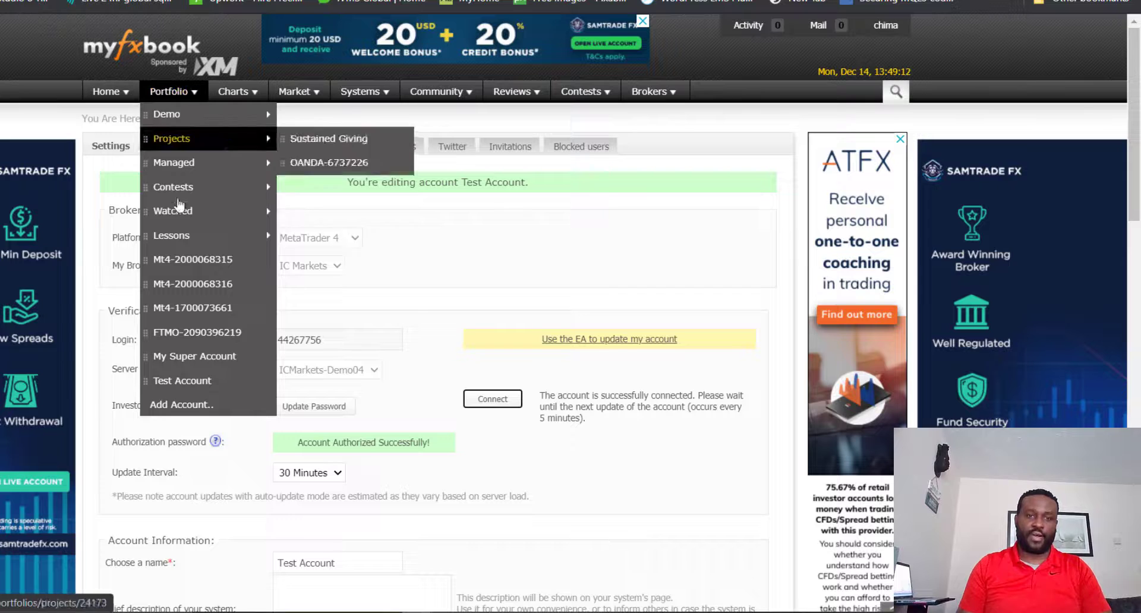
click(181, 384)
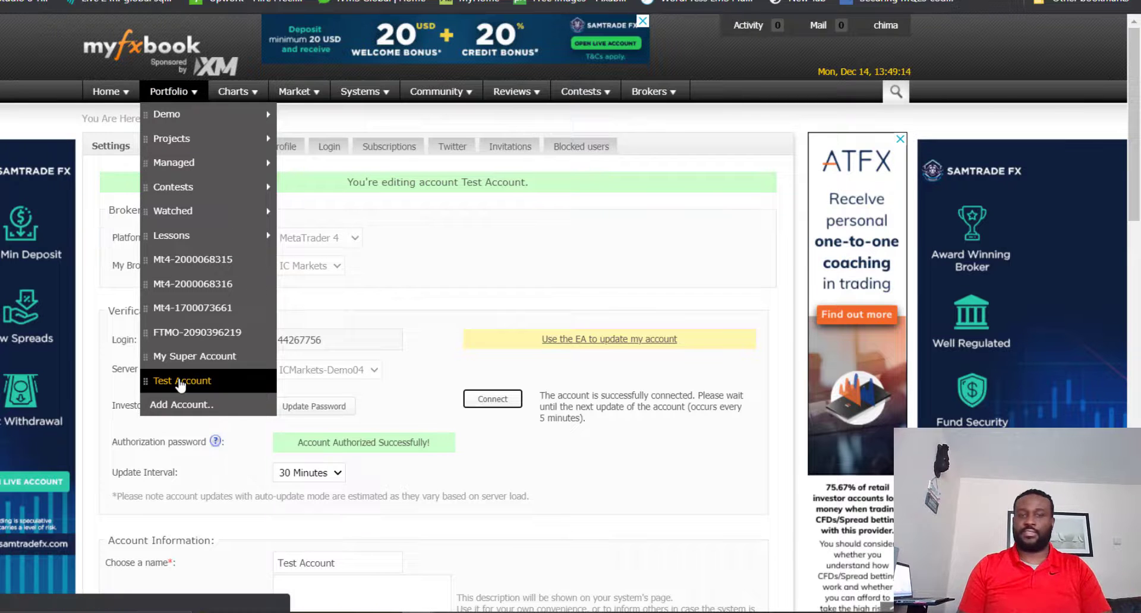
scroll(456, 371, down, 10)
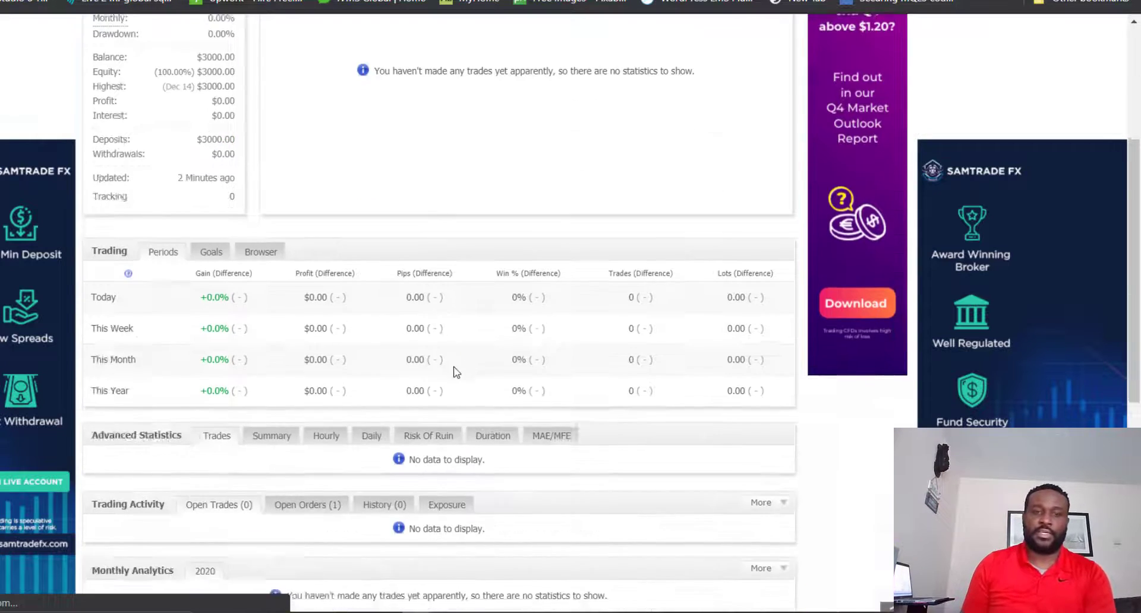
scroll(474, 363, up, 6)
scroll(305, 254, down, 4)
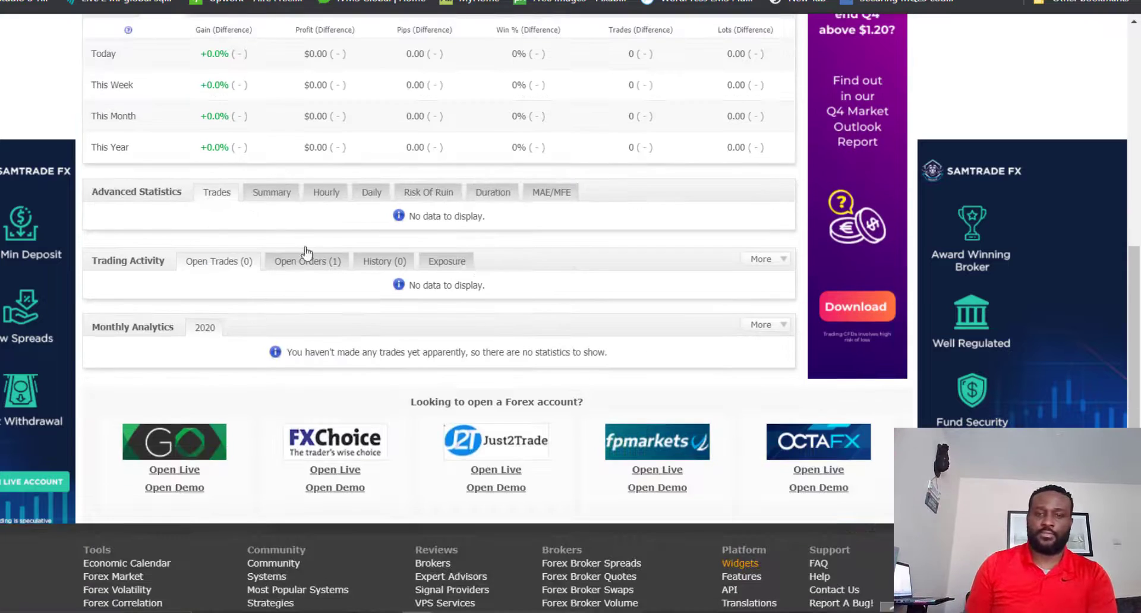
scroll(341, 257, up, 1)
scroll(340, 256, up, 7)
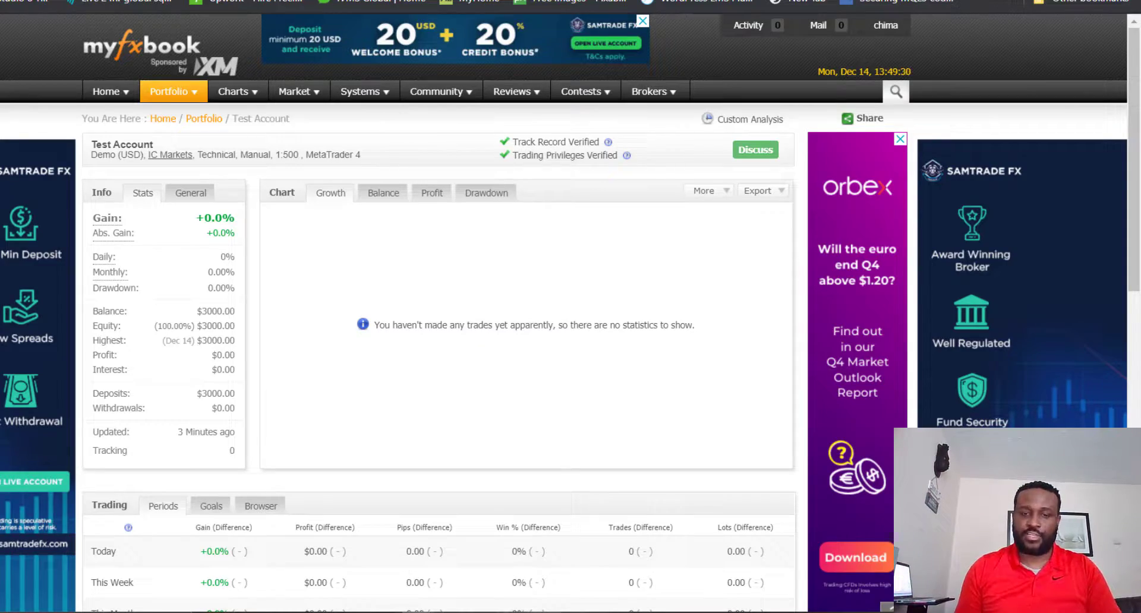
Step: Switch to MetaTrader 4, show all history in the account history to check the cancelled sell stop, and return to the open trades
click(499, 612)
click(43, 585)
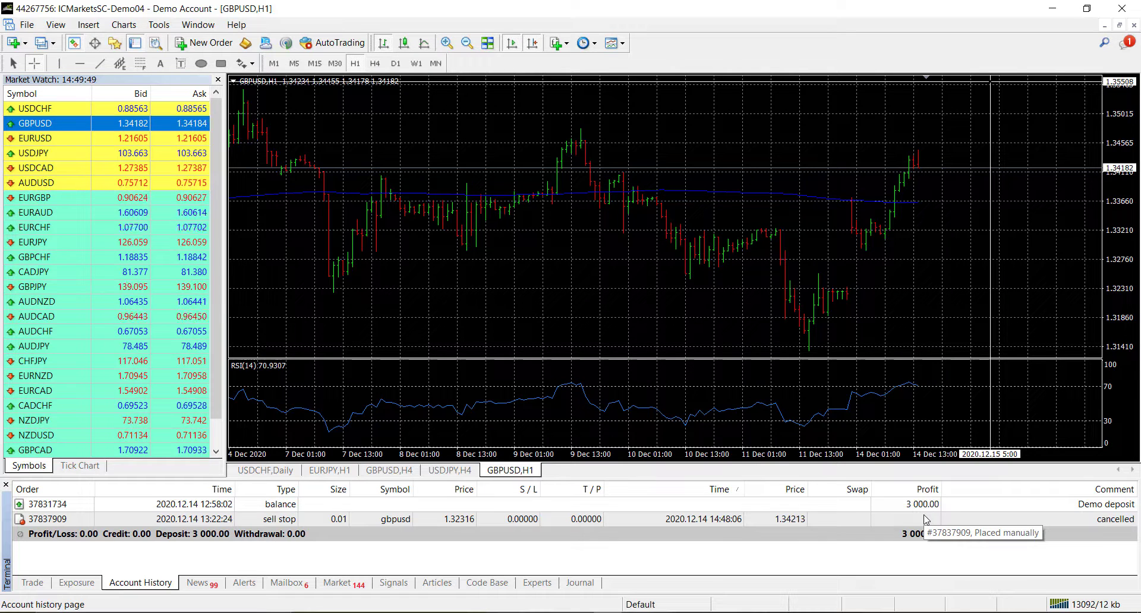
right_click(904, 518)
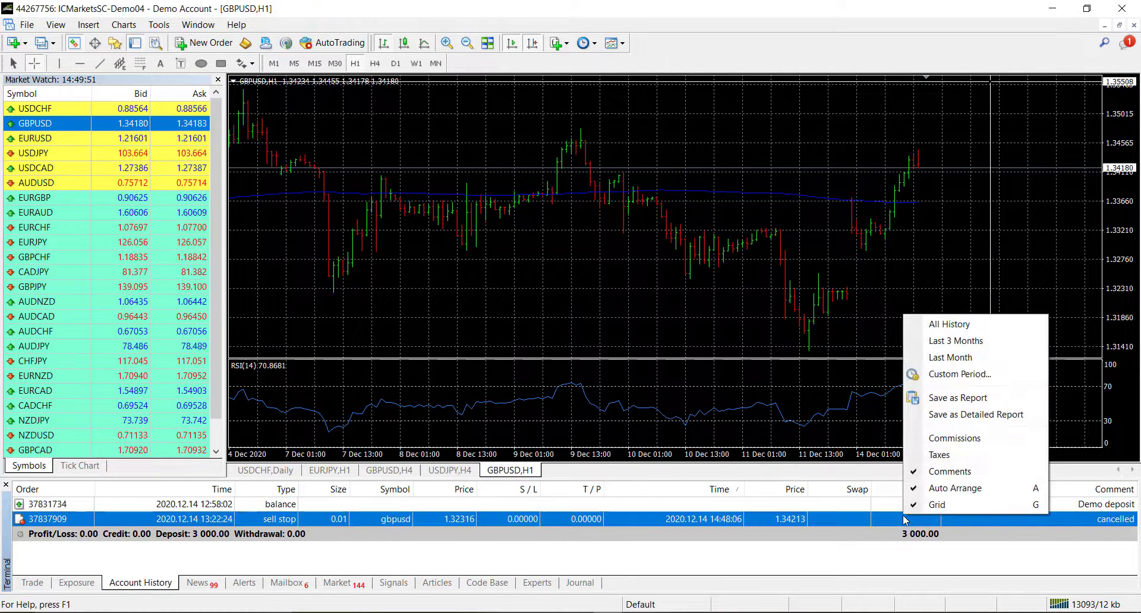
click(948, 326)
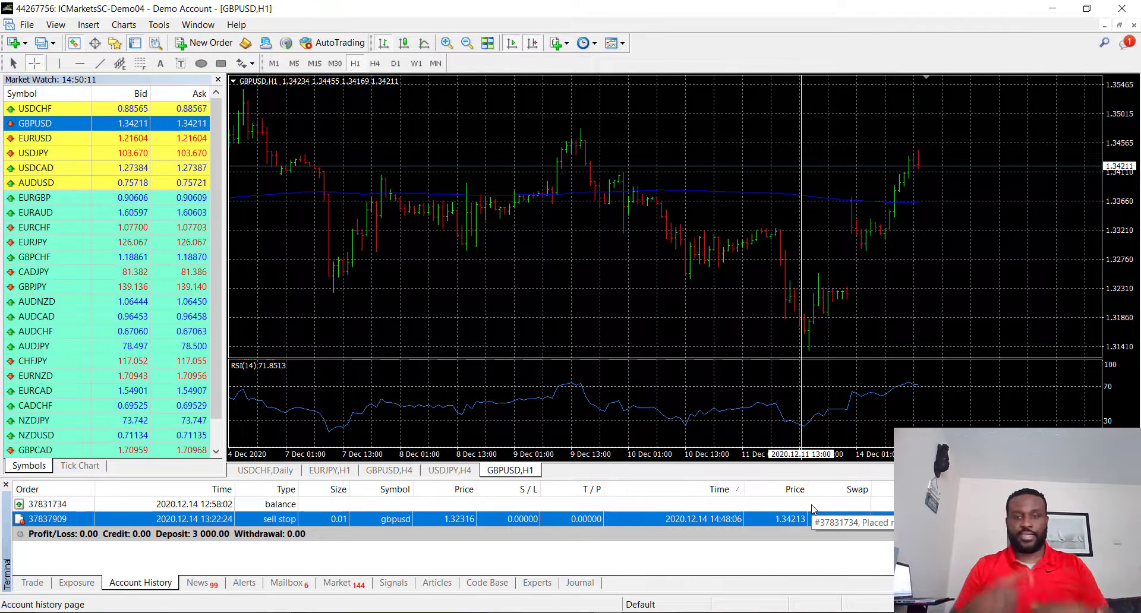
click(39, 583)
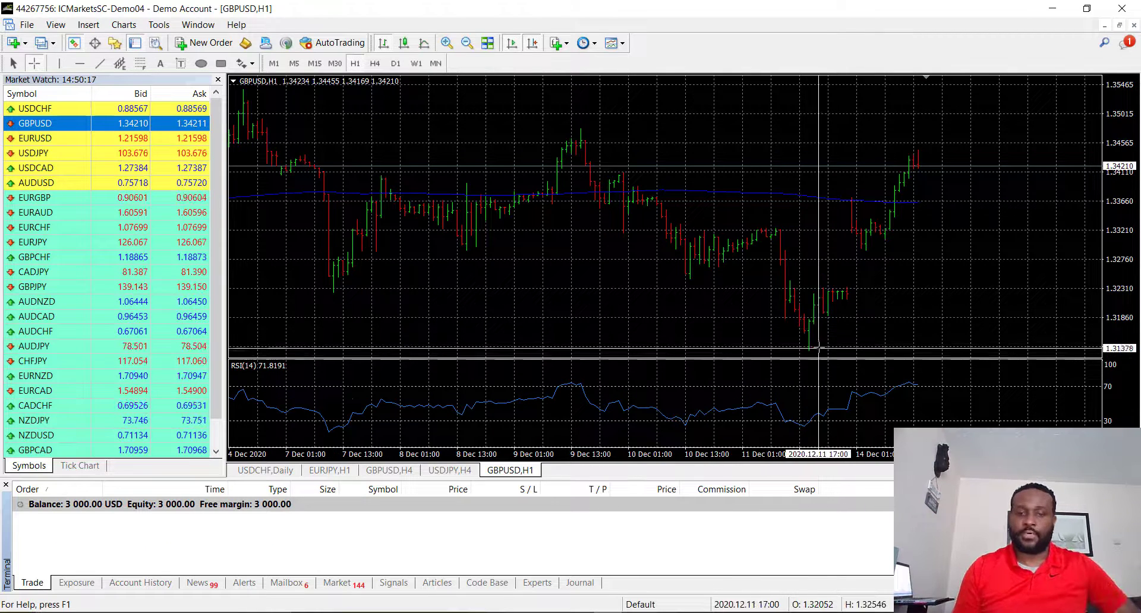